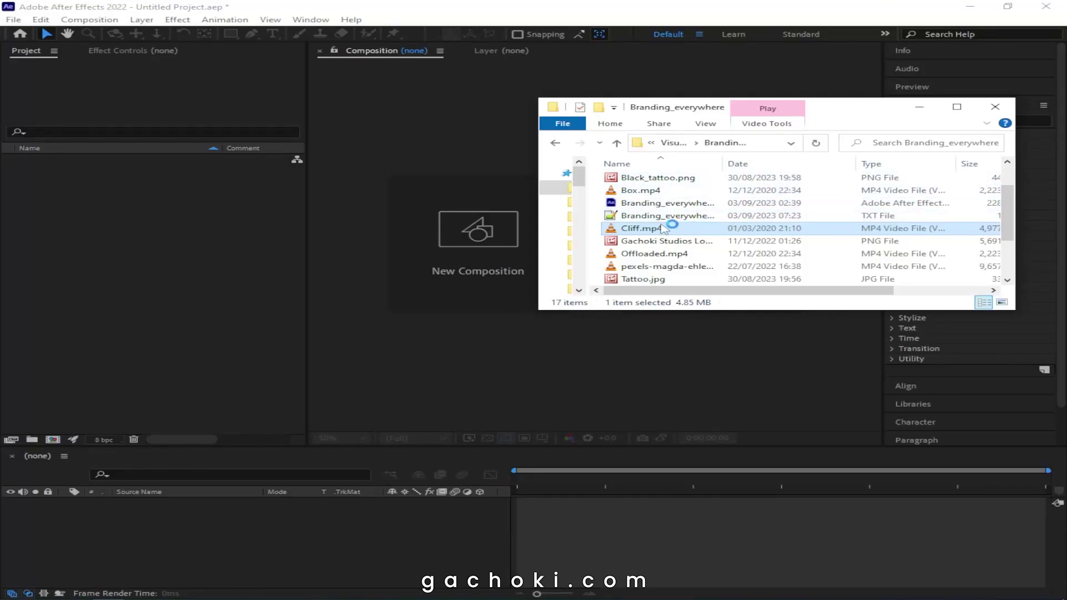
Import the Cliff.mp4 footage into the project and create a new composition from it
{"action": "left_click_drag", "start_coordinate": [644, 228], "coordinate": [102, 254]}
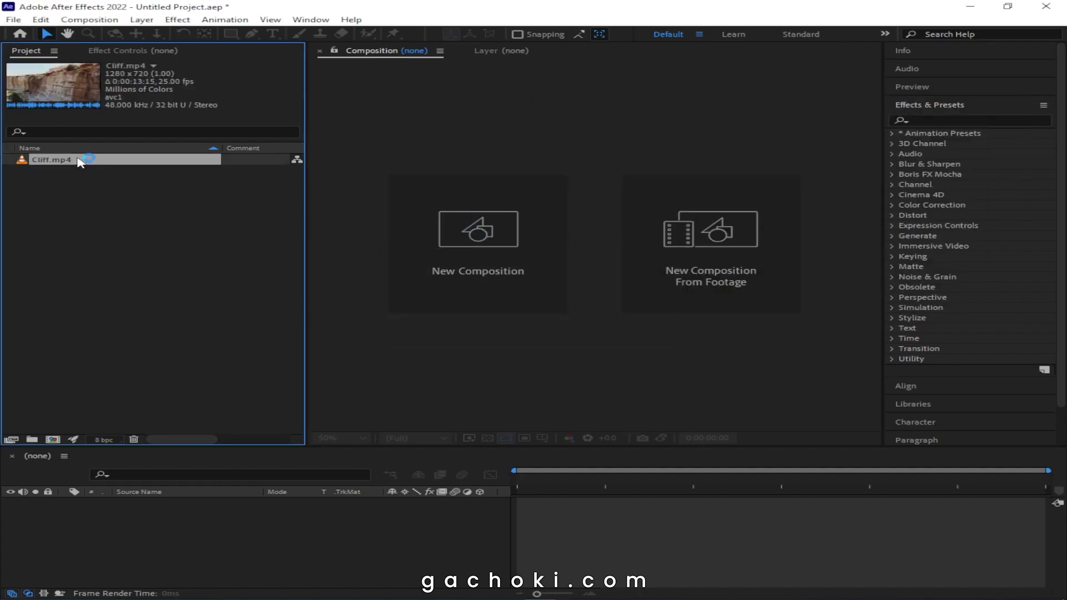
{"action": "left_click_drag", "start_coordinate": [79, 162], "coordinate": [711, 245]}
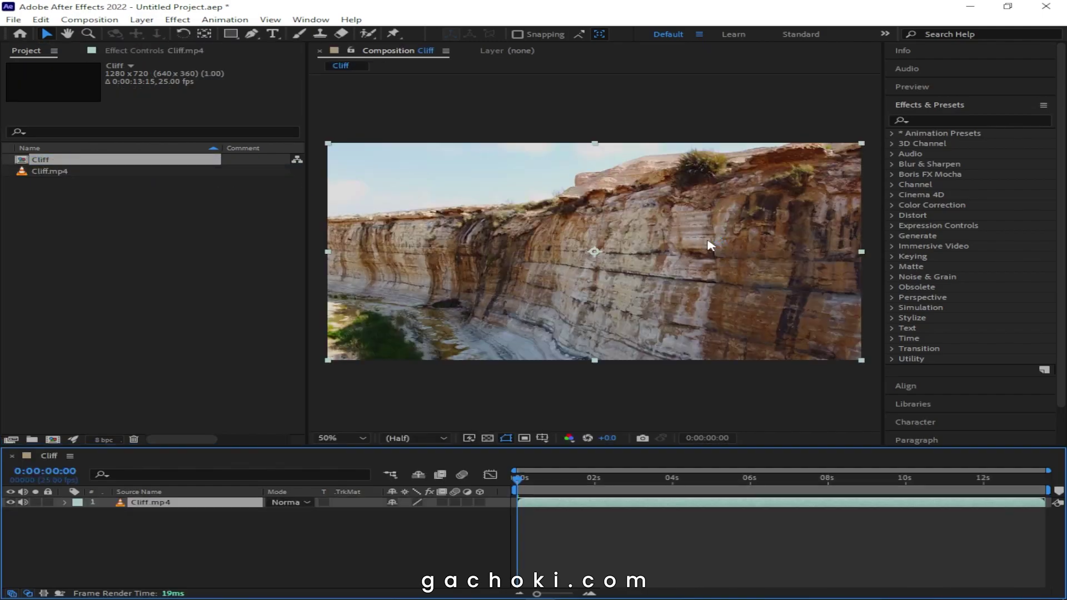
Apply the 3D Camera Tracker effect to the Cliff.mp4 layer and enable Detailed Analysis in its advanced settings
{"action": "left_click", "coordinate": [952, 121]}
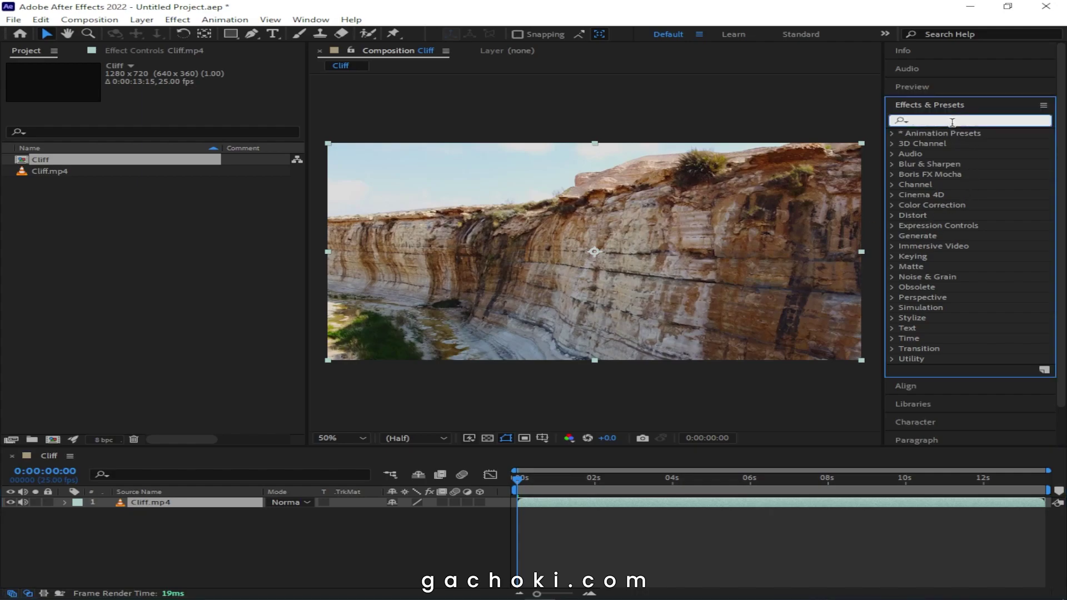
{"action": "type", "text": "3d ca"}
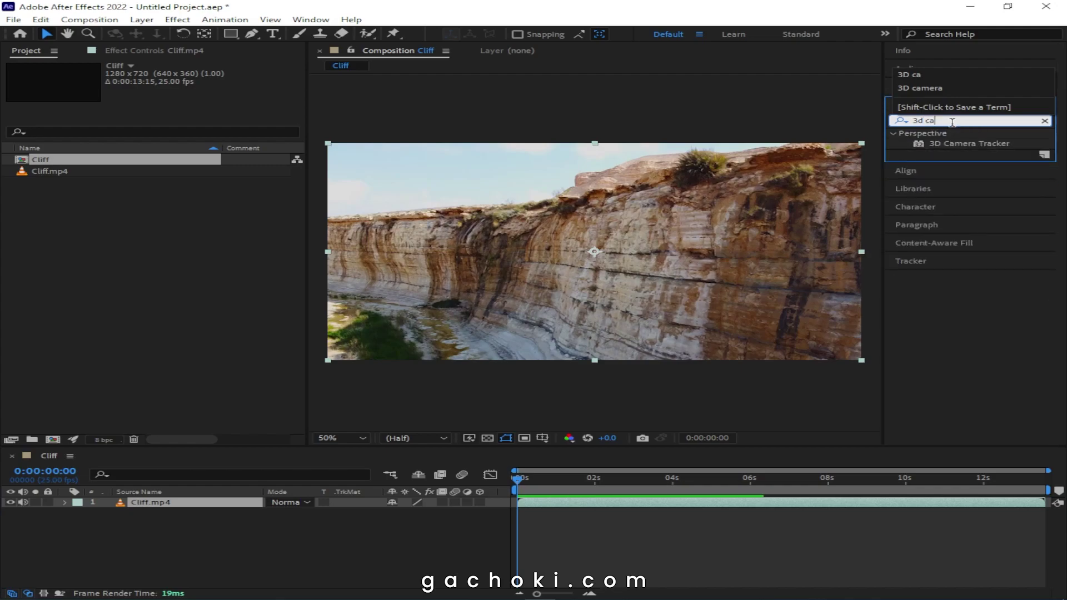
{"action": "left_click_drag", "start_coordinate": [952, 139], "coordinate": [638, 506]}
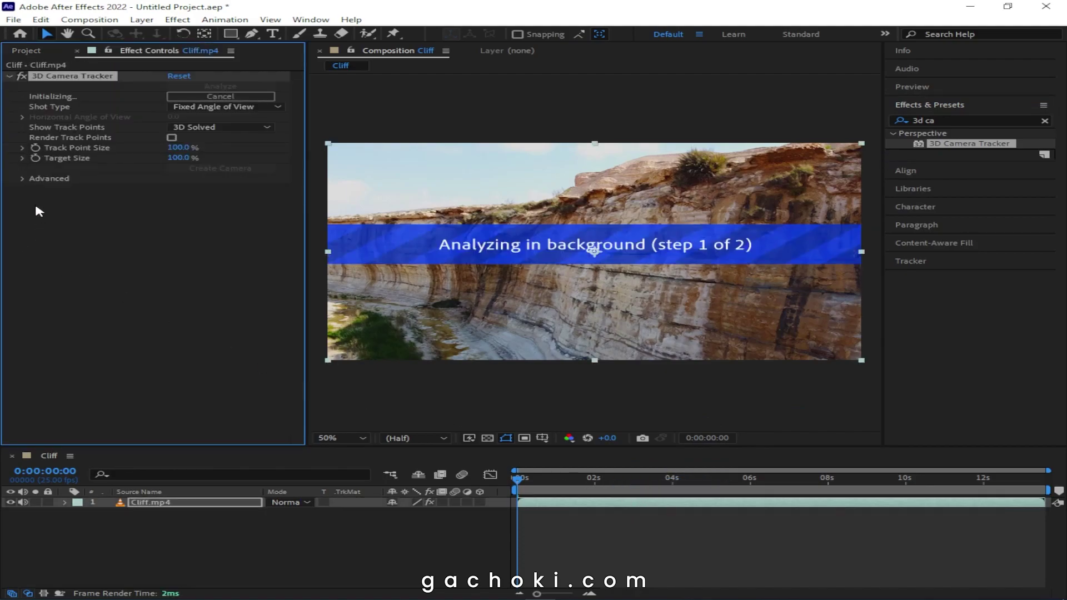
{"action": "left_click", "coordinate": [25, 179]}
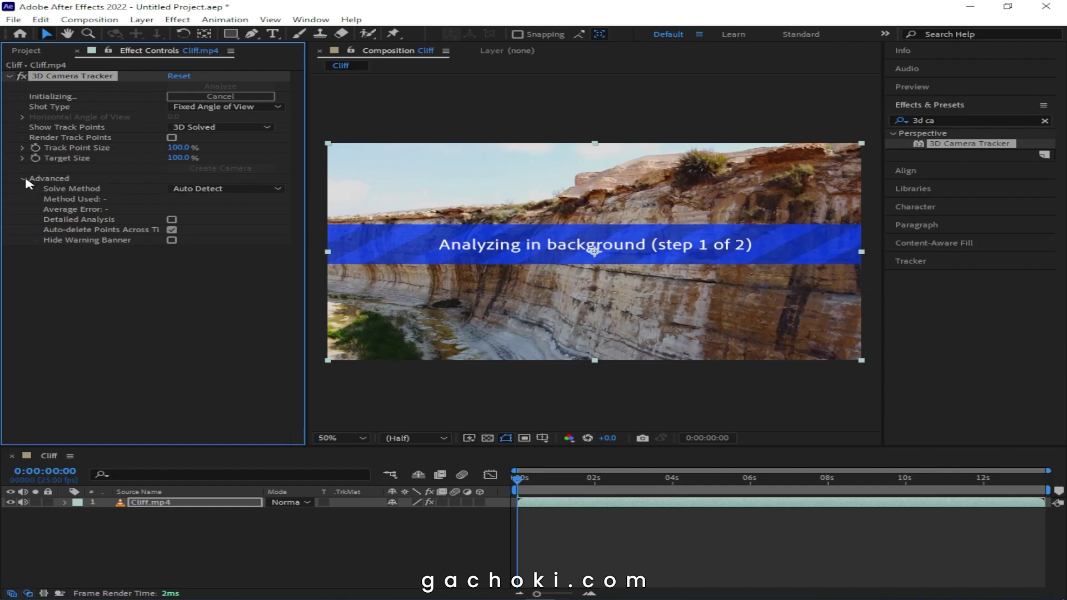
{"action": "left_click", "coordinate": [171, 220]}
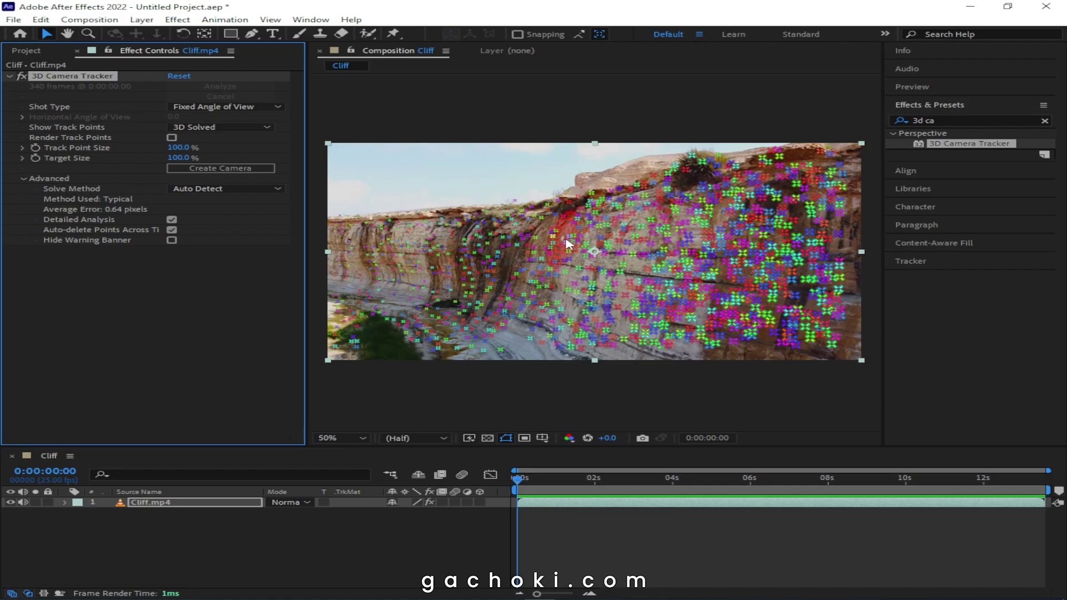
Create a solid and camera from a circular group of track points on the middle of the cliff wall, and scrub the footage to check the track
{"action": "mouse_move", "coordinate": [583, 228]}
{"action": "left_mouse_down"}
{"action": "mouse_move", "coordinate": [661, 239]}
{"action": "mouse_move", "coordinate": [693, 256]}
{"action": "mouse_move", "coordinate": [681, 303]}
{"action": "mouse_move", "coordinate": [573, 315]}
{"action": "mouse_move", "coordinate": [545, 290]}
{"action": "mouse_move", "coordinate": [549, 247]}
{"action": "left_mouse_up"}
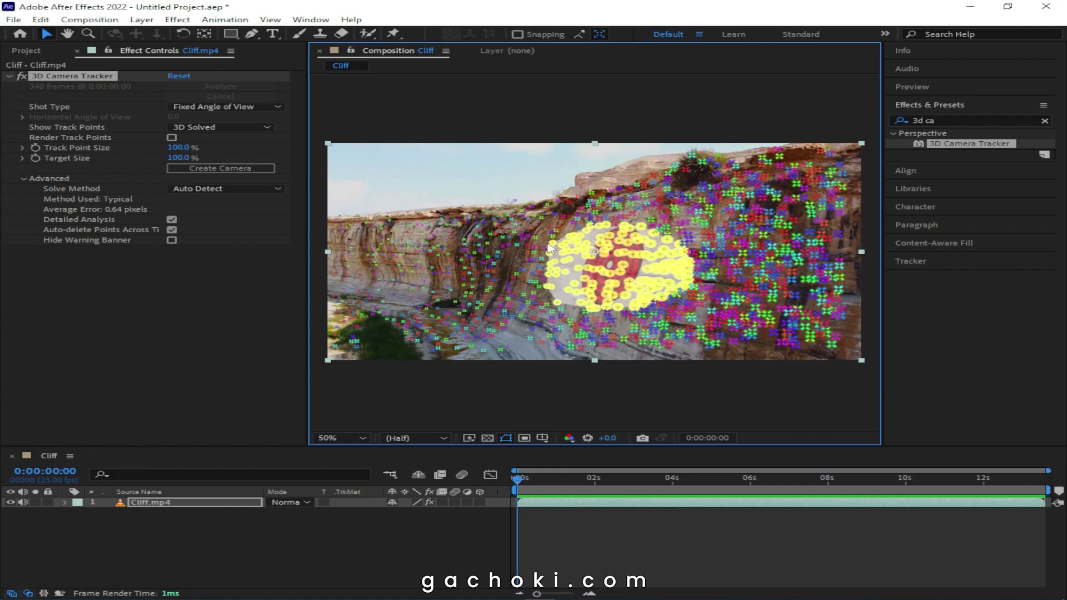
{"action": "right_click", "coordinate": [606, 264]}
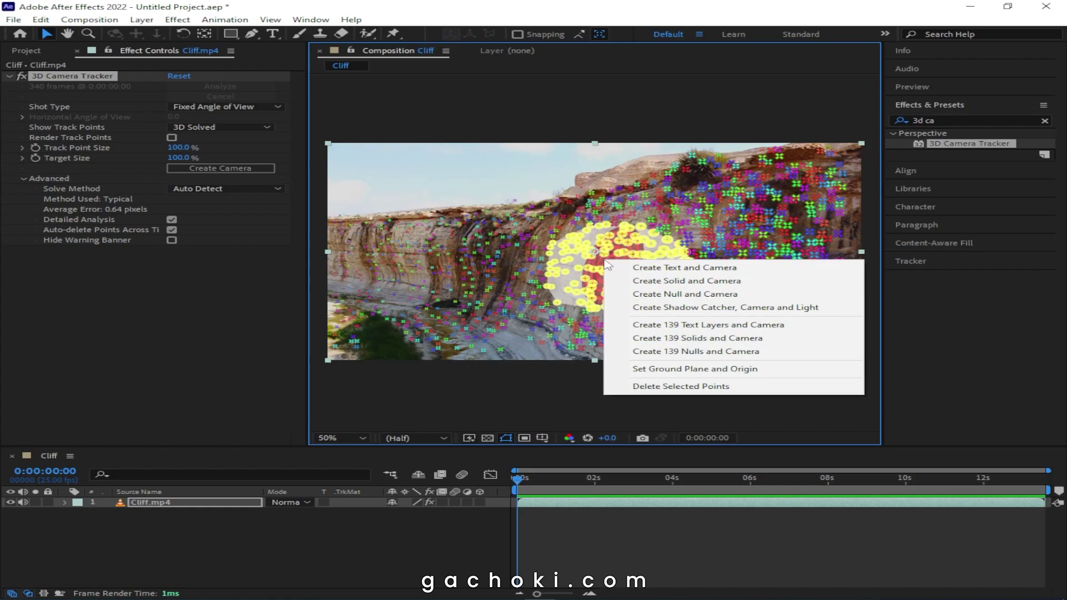
{"action": "left_click", "coordinate": [668, 285]}
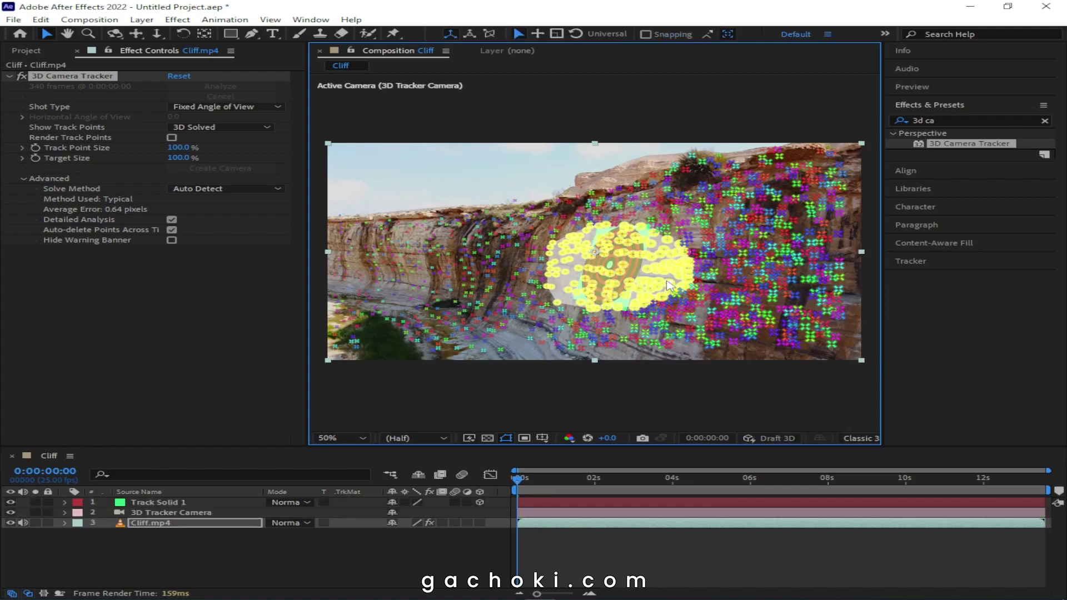
{"action": "left_click", "coordinate": [606, 536]}
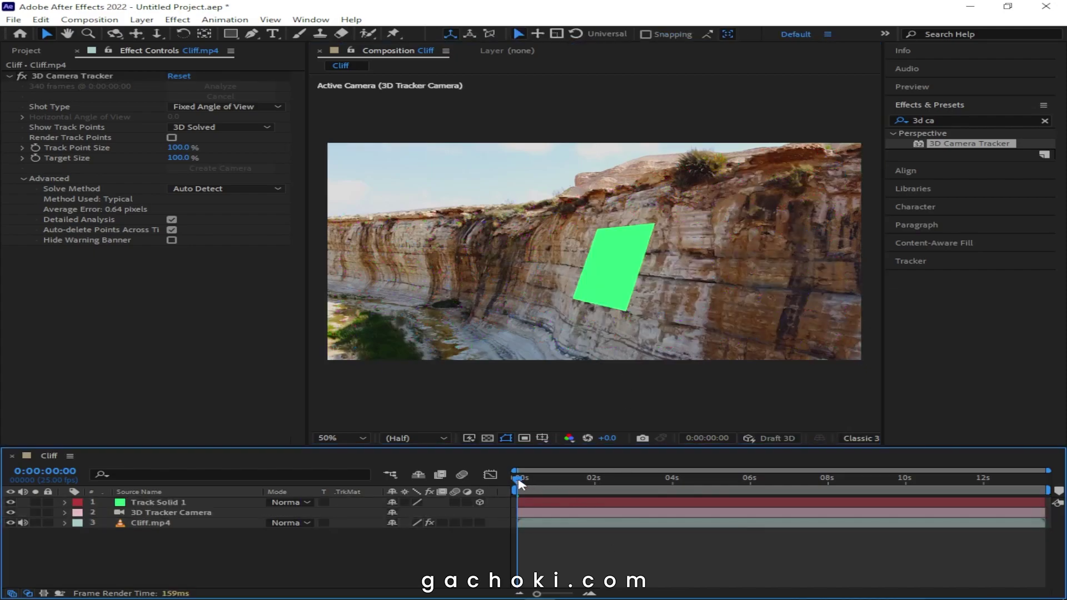
{"action": "left_click_drag", "start_coordinate": [519, 479], "coordinate": [554, 468]}
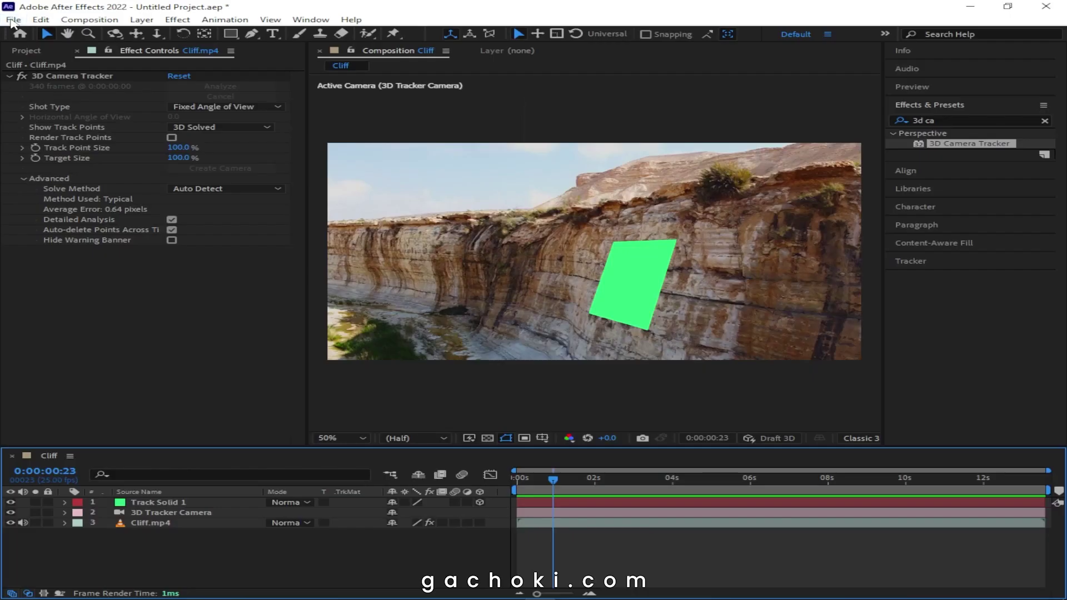
Install the script file Export Composition Data to JSON.jsx
{"action": "left_click", "coordinate": [13, 20]}
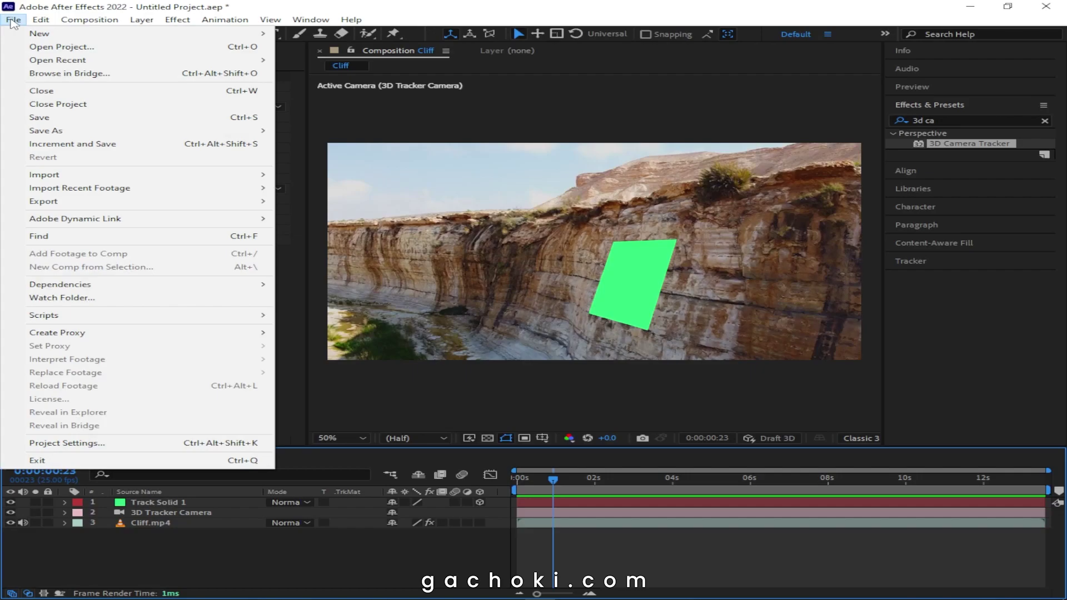
{"action": "mouse_move", "coordinate": [129, 320]}
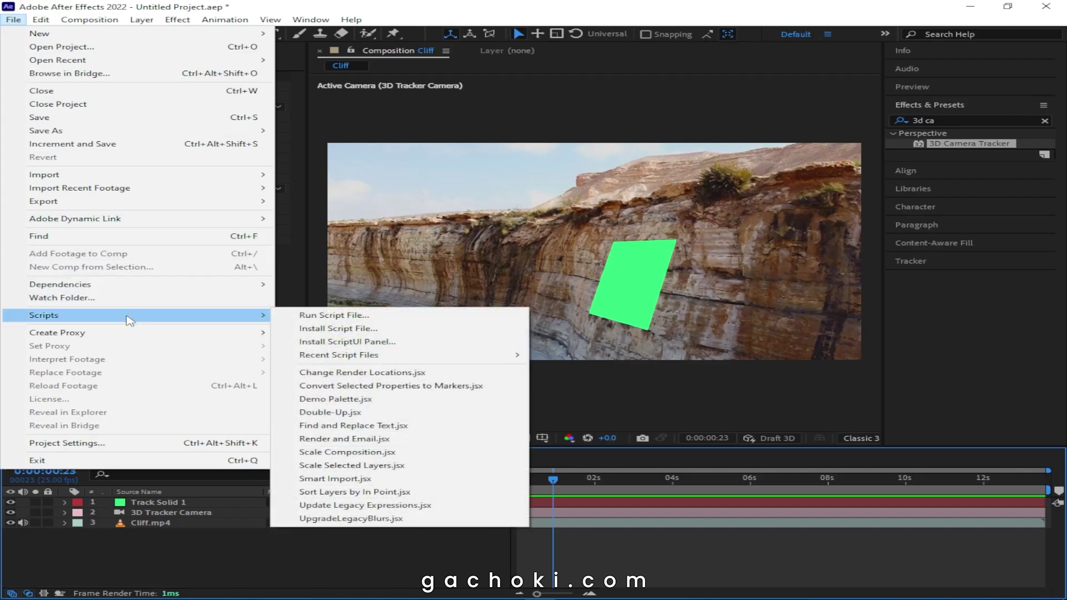
{"action": "left_click", "coordinate": [372, 330]}
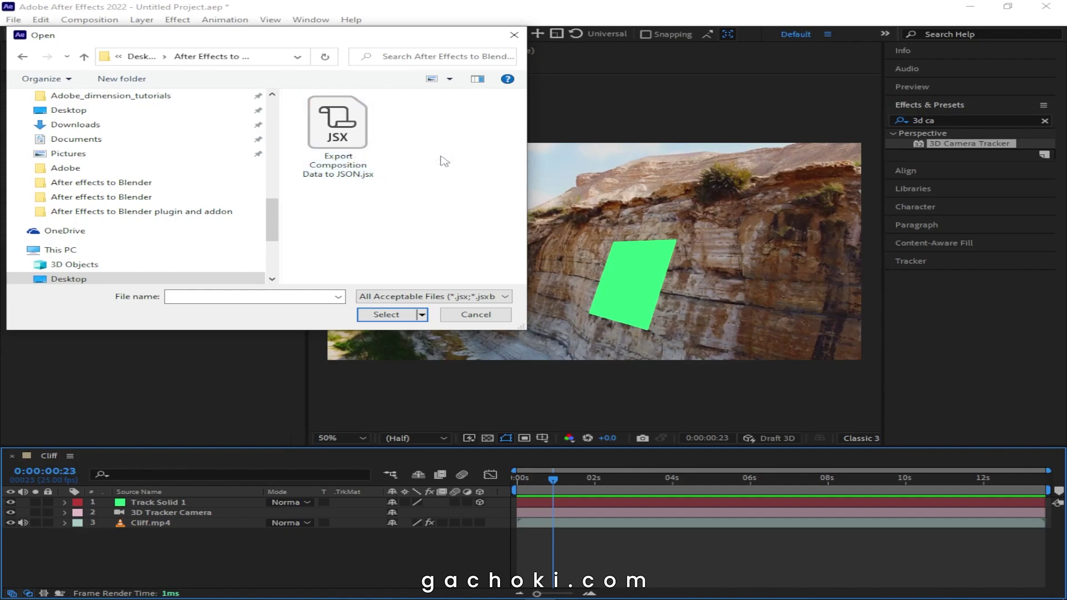
{"action": "left_click", "coordinate": [343, 134]}
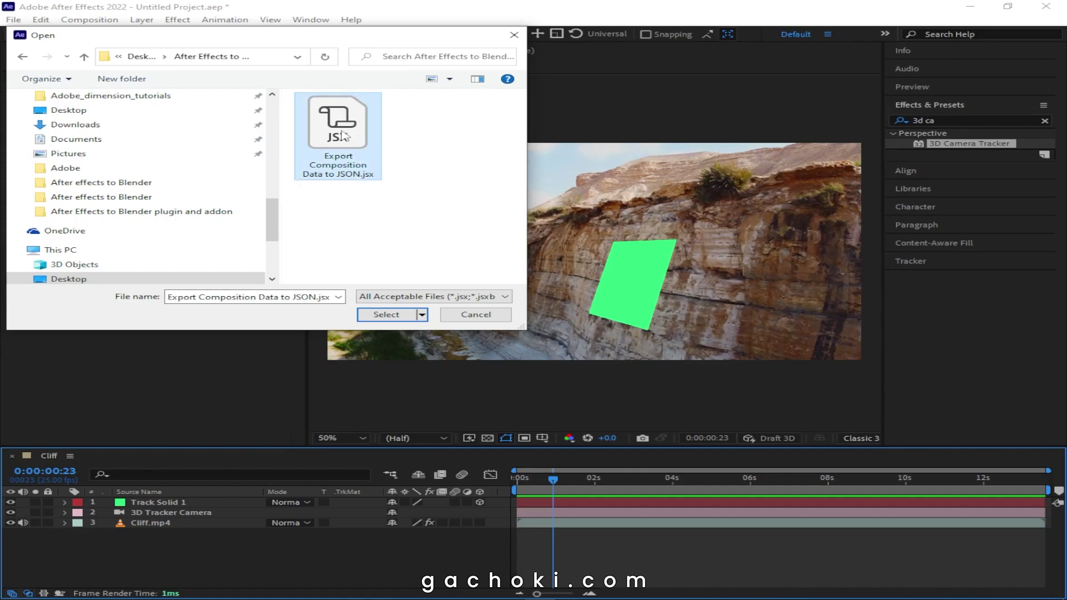
{"action": "left_click", "coordinate": [388, 313]}
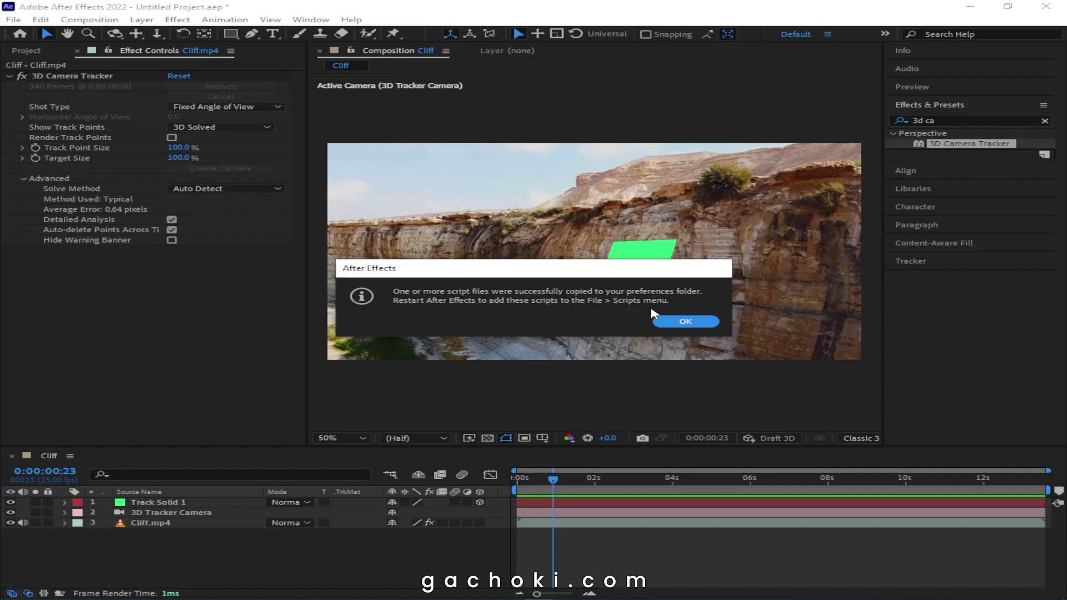
{"action": "left_click", "coordinate": [686, 322]}
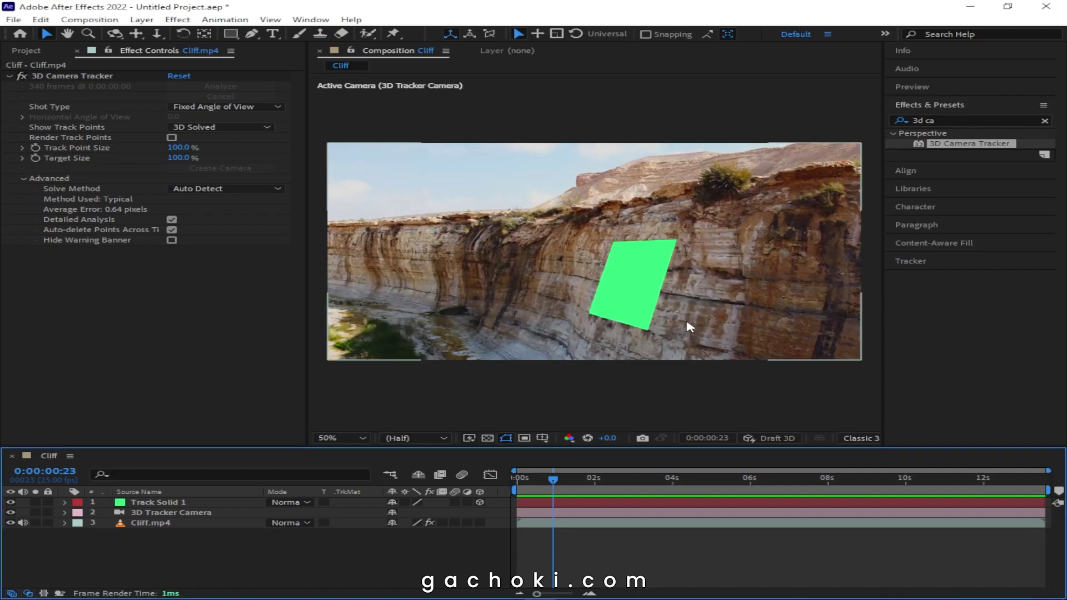
Save the project as Tracking tutorial.aep, overwriting the existing file, and close After Effects to restart it
{"action": "left_click", "coordinate": [16, 21]}
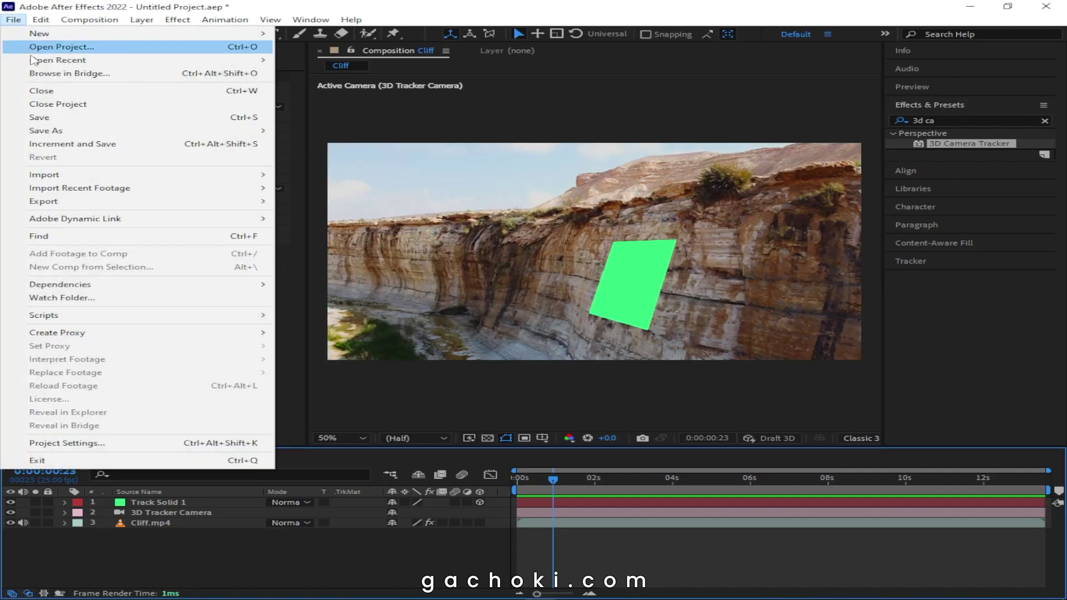
{"action": "left_click", "coordinate": [62, 117]}
{"action": "left_click", "coordinate": [334, 114]}
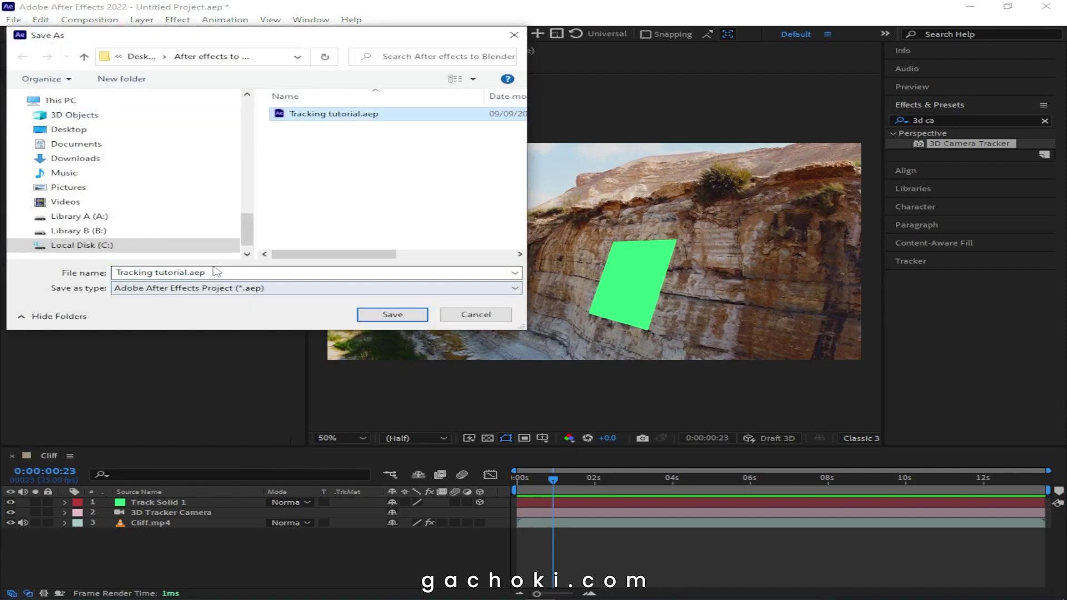
{"action": "left_click", "coordinate": [400, 316]}
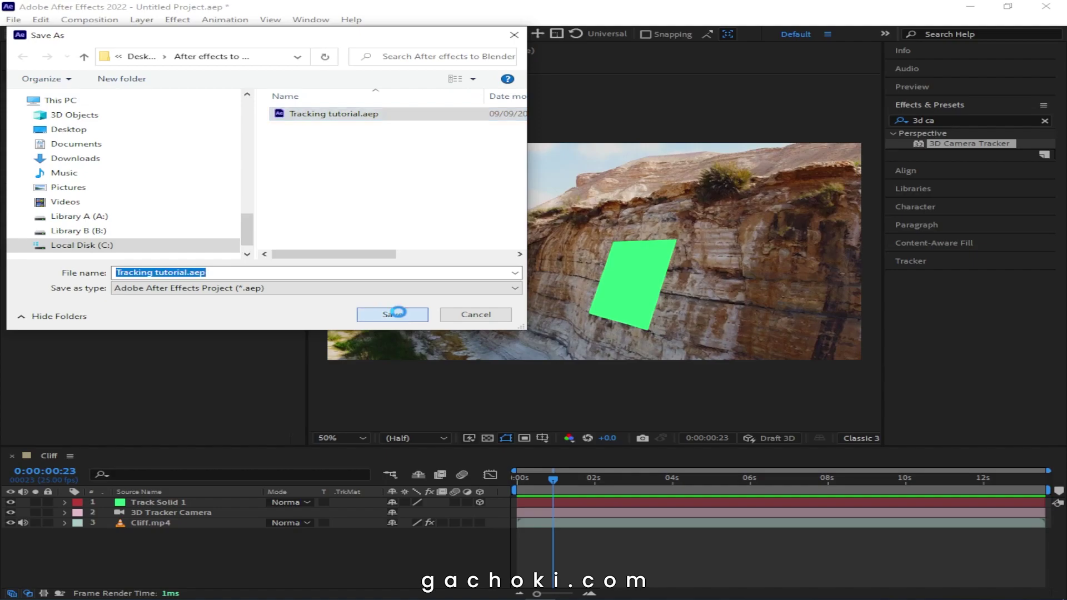
{"action": "left_click", "coordinate": [584, 310]}
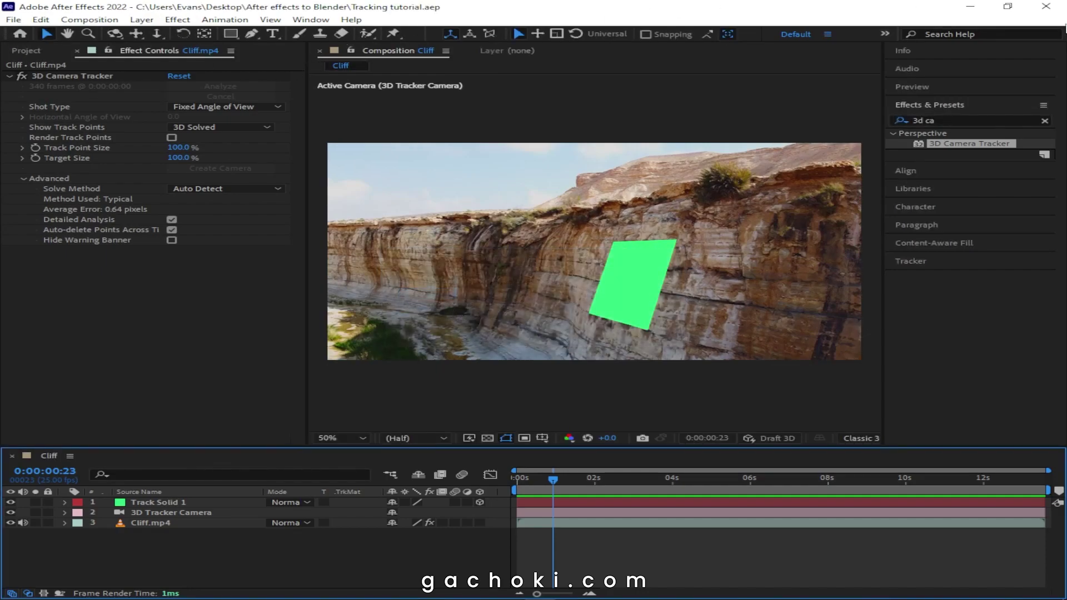
{"action": "left_click", "coordinate": [1055, 5]}
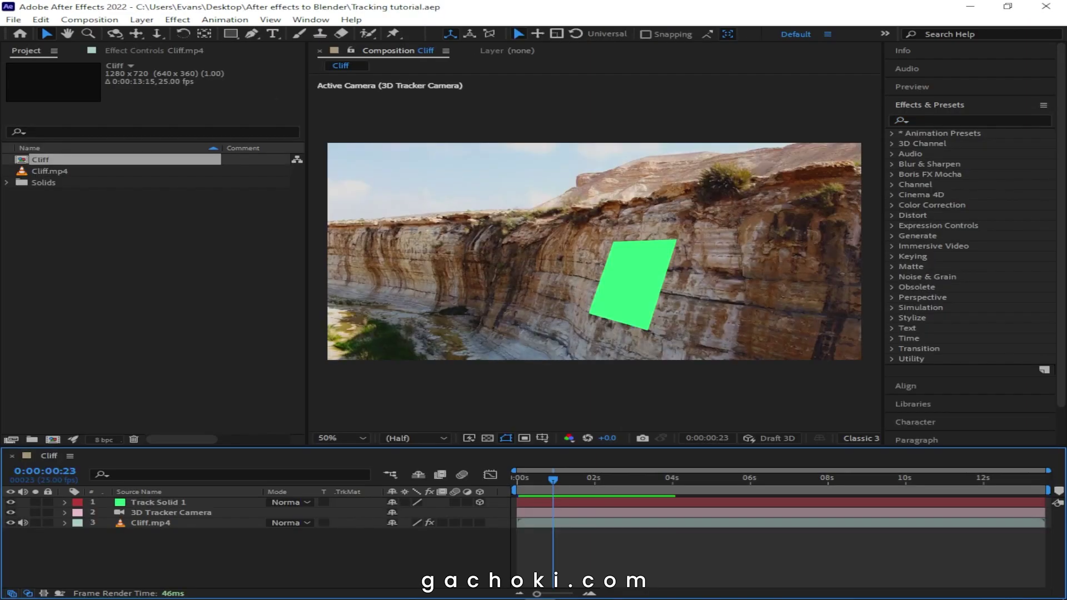
Run the Export Composition Data to JSON script on the 3D Tracker Camera and Track Solid 1 layers
{"action": "left_click", "coordinate": [184, 516]}
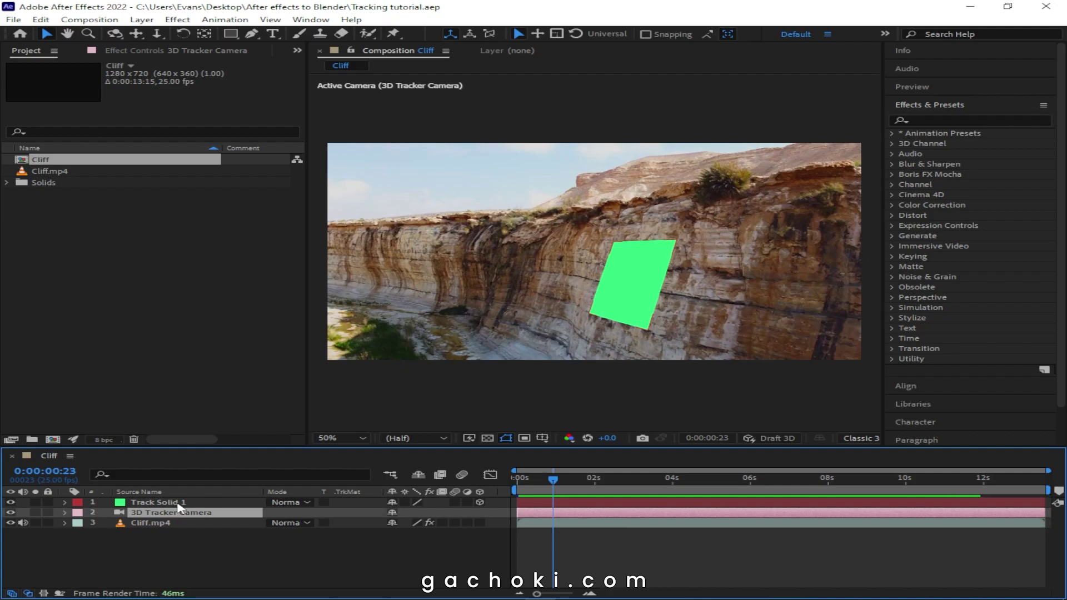
{"action": "left_click", "coordinate": [179, 504], "text": "shift"}
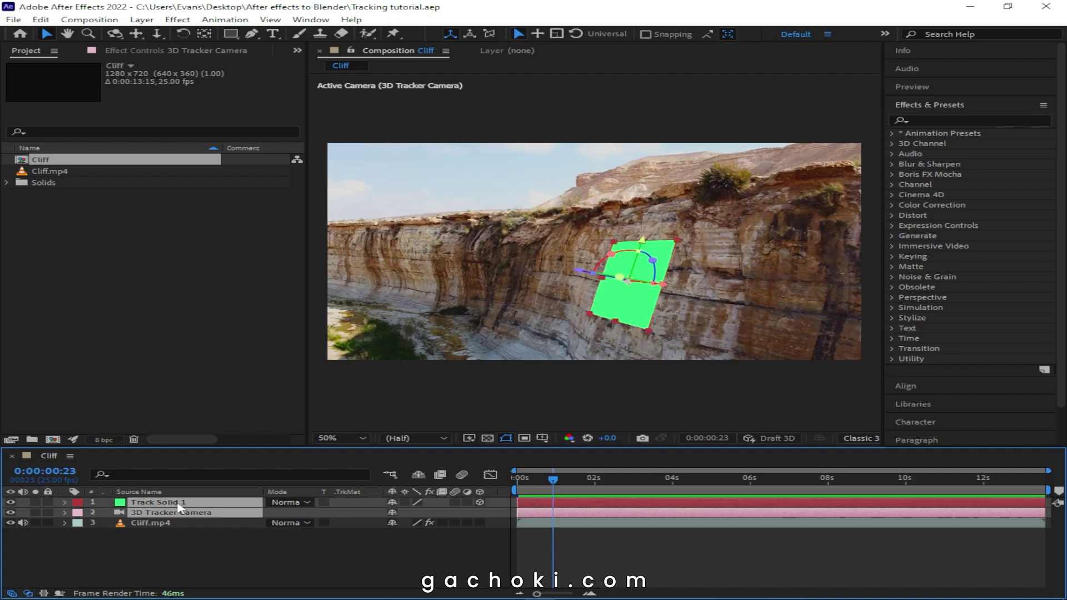
{"action": "left_click", "coordinate": [14, 21]}
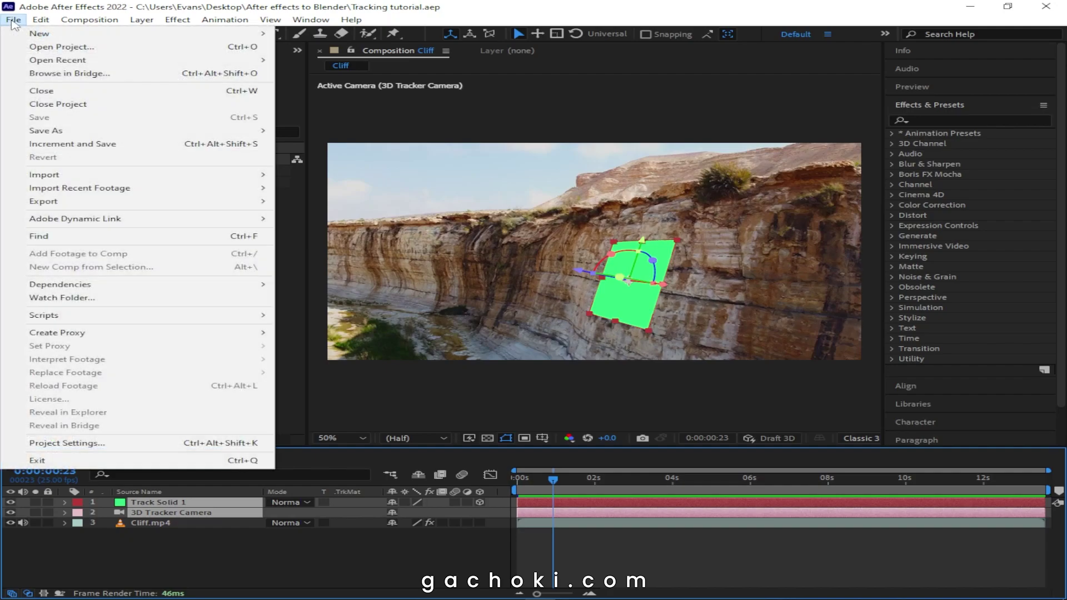
{"action": "mouse_move", "coordinate": [94, 320]}
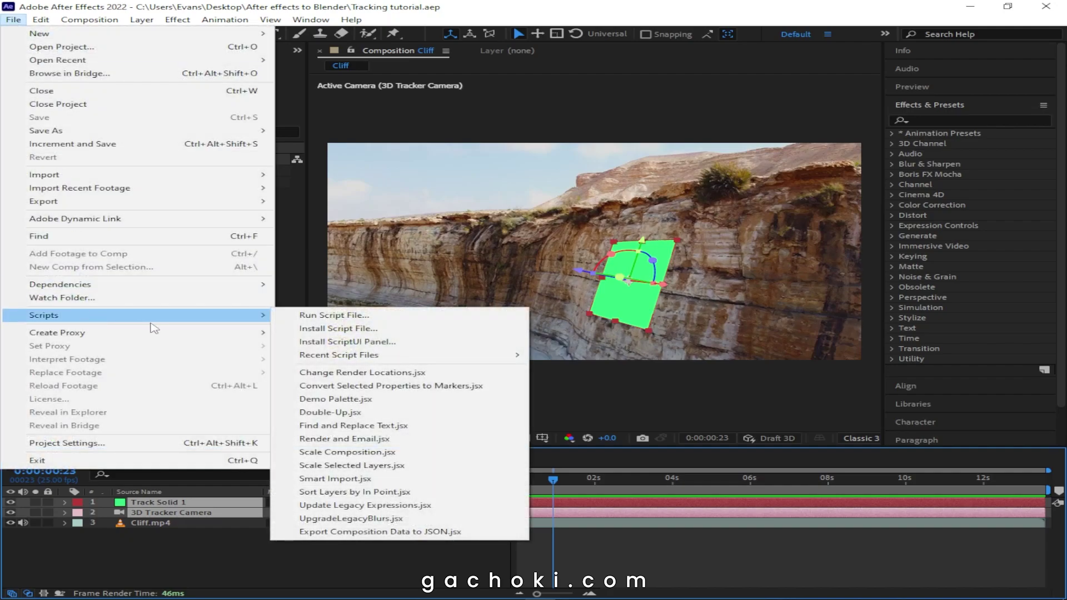
{"action": "left_click", "coordinate": [419, 536]}
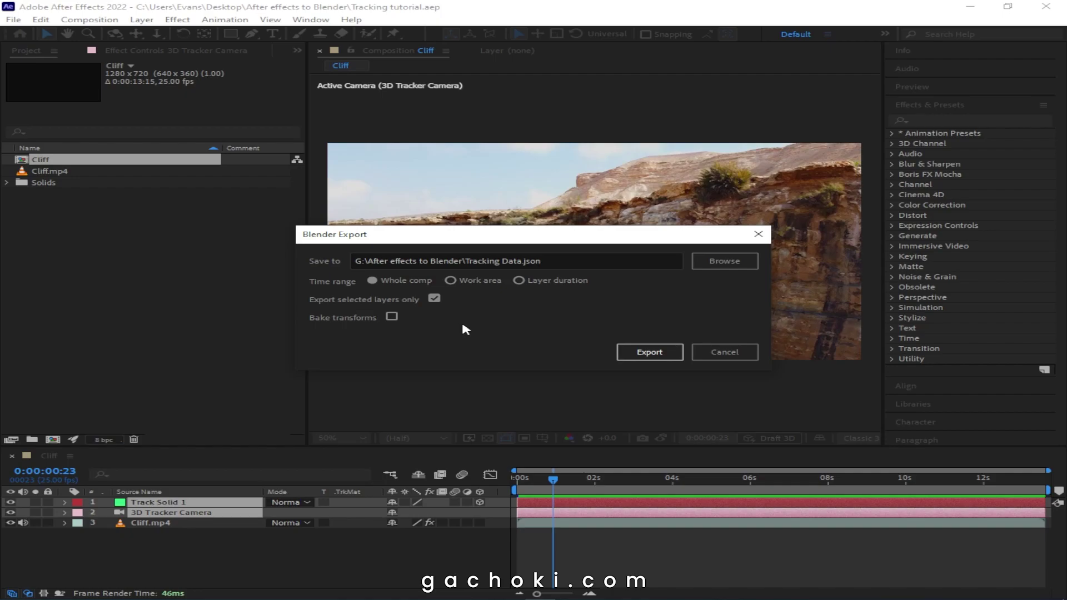
Export the selected layers to a file named Camera tracking data.json in the desktop folder After effects to Blender
{"action": "left_click", "coordinate": [728, 266]}
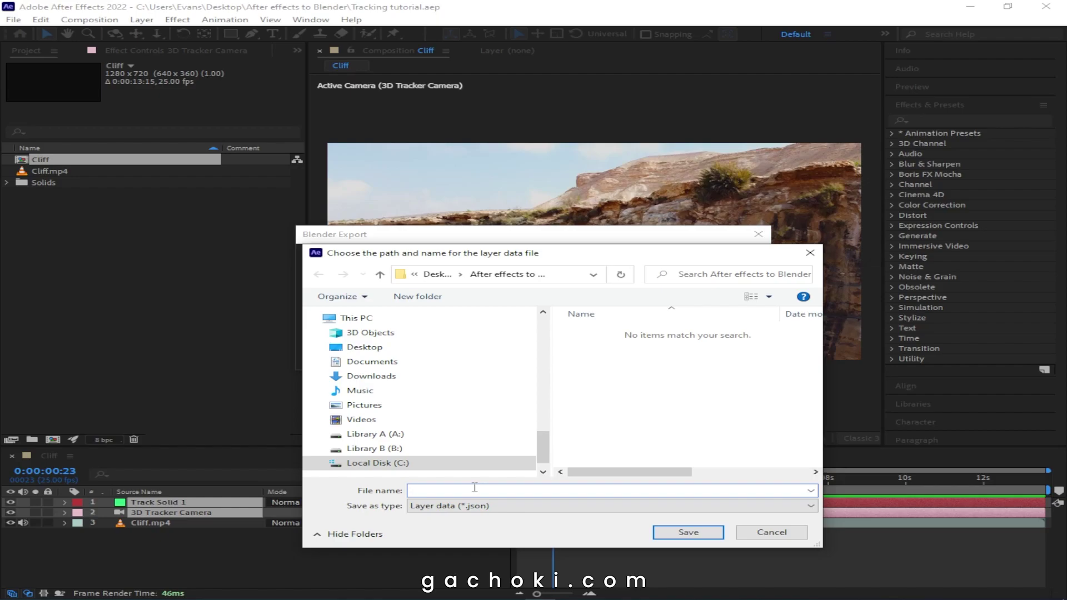
{"action": "type", "text": "Ca"}
{"action": "type", "text": "cking data"}
{"action": "left_click", "coordinate": [687, 533]}
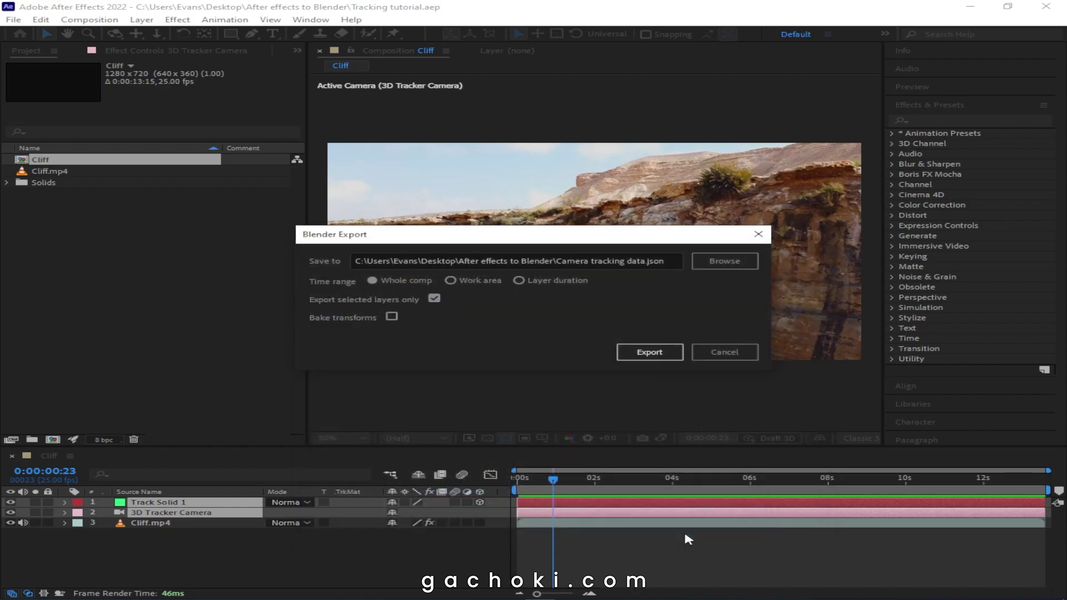
{"action": "left_click", "coordinate": [649, 354]}
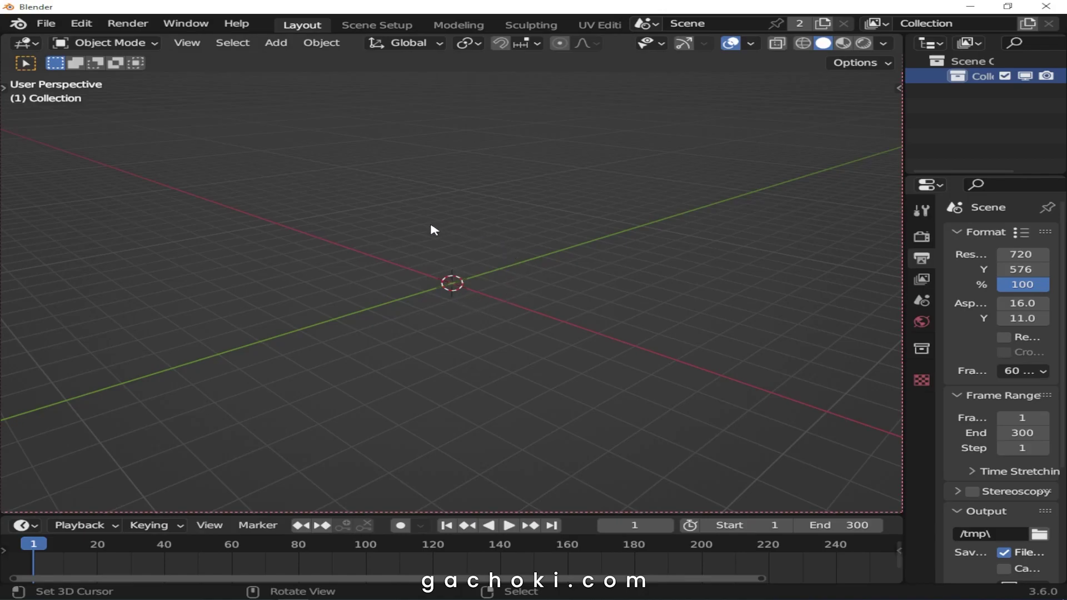
Install the add-on file import-comp-to-blender.py from the After Effects to Blender plugin and addon folder
{"action": "left_click", "coordinate": [84, 24]}
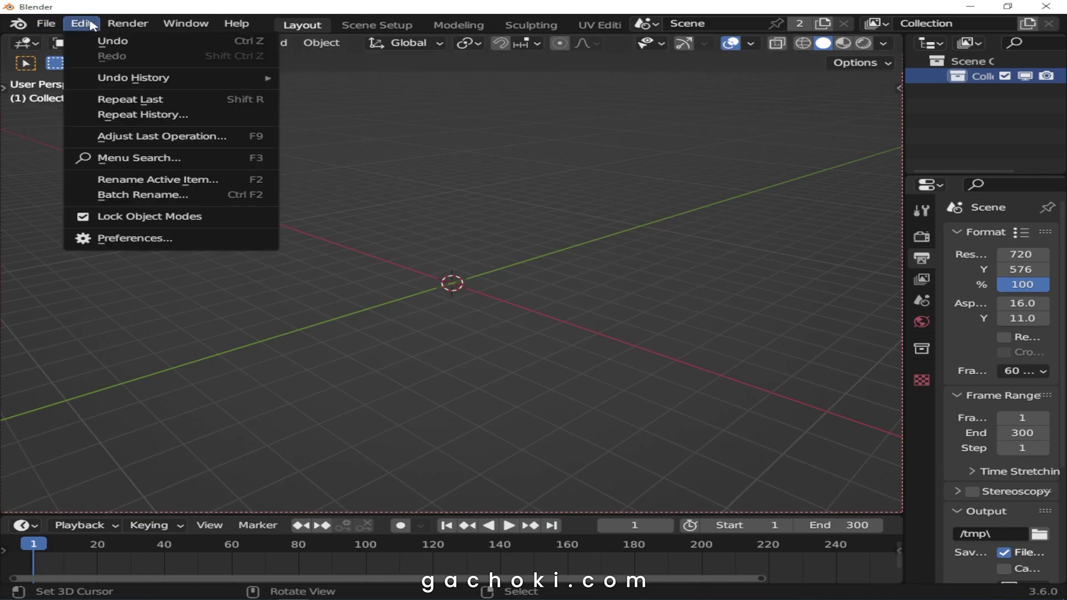
{"action": "left_click", "coordinate": [185, 242]}
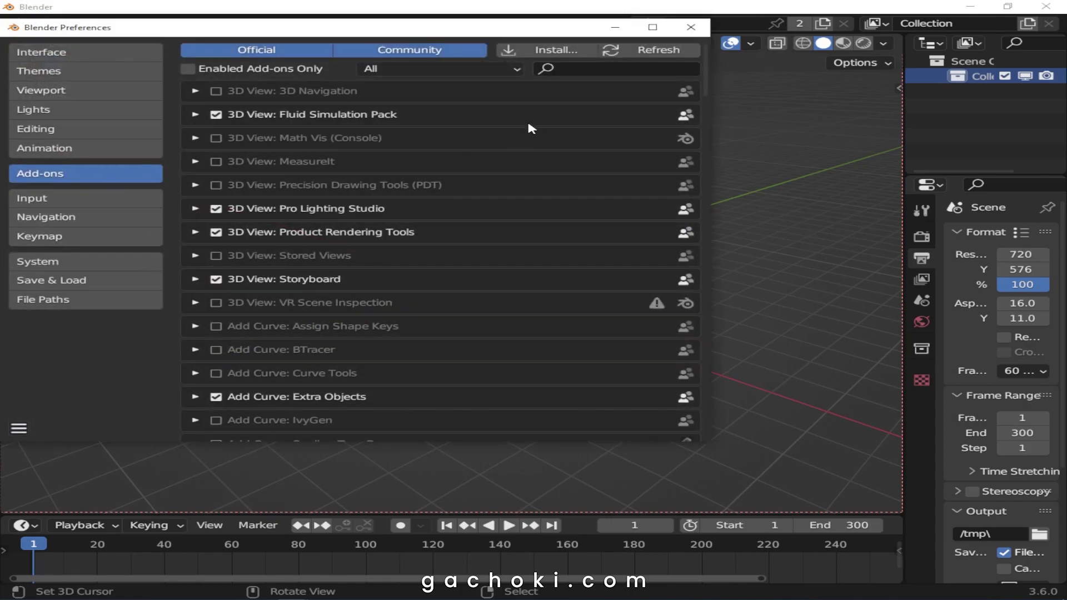
{"action": "left_click", "coordinate": [552, 50]}
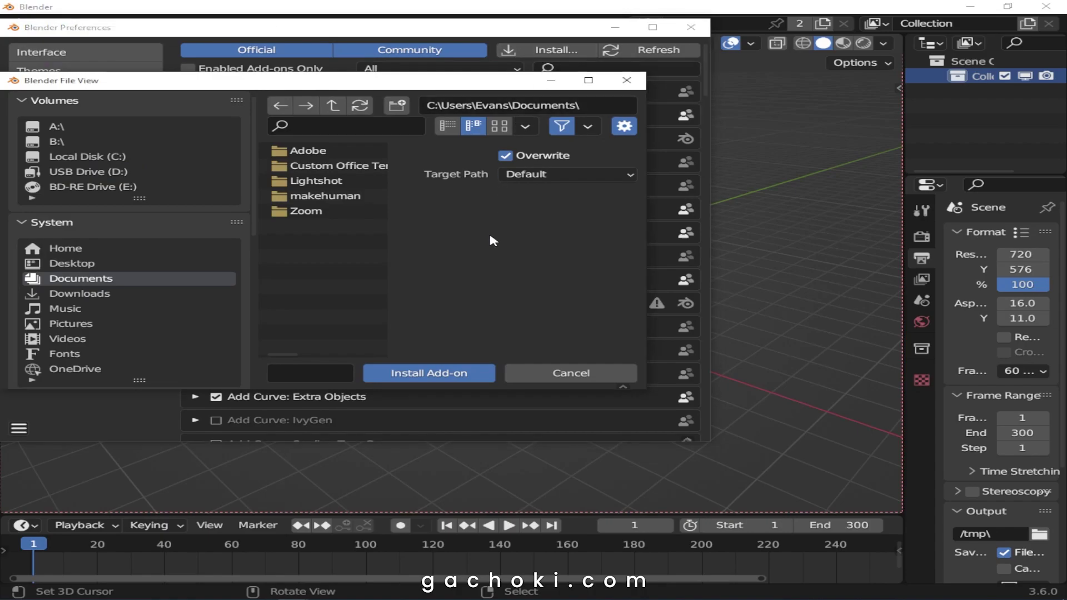
{"action": "scroll", "coordinate": [159, 277], "scroll_direction": "down", "scroll_amount": 6}
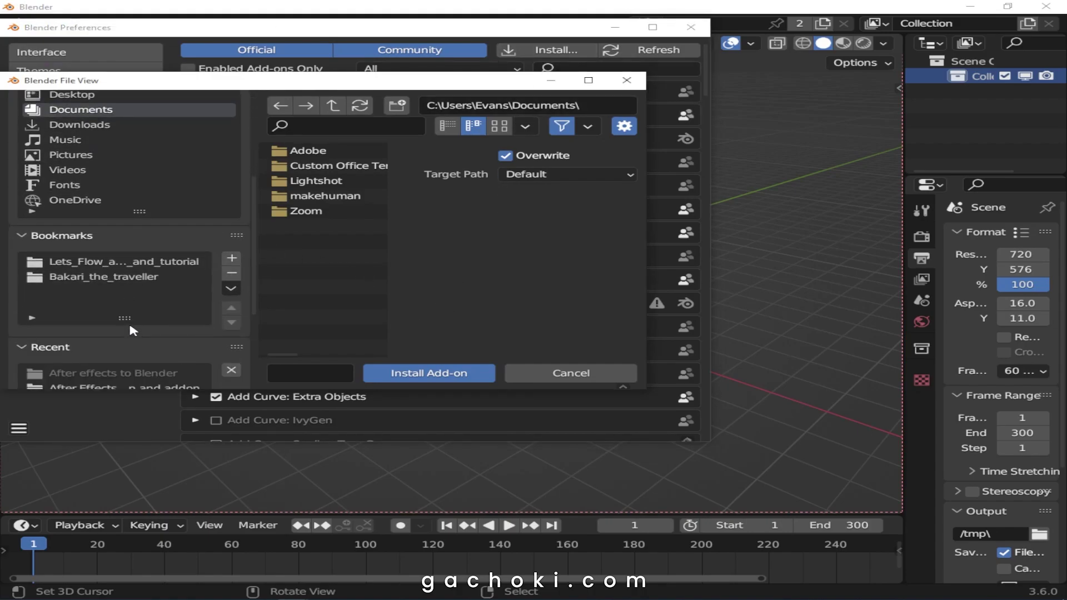
{"action": "scroll", "coordinate": [132, 330], "scroll_direction": "down", "scroll_amount": 3}
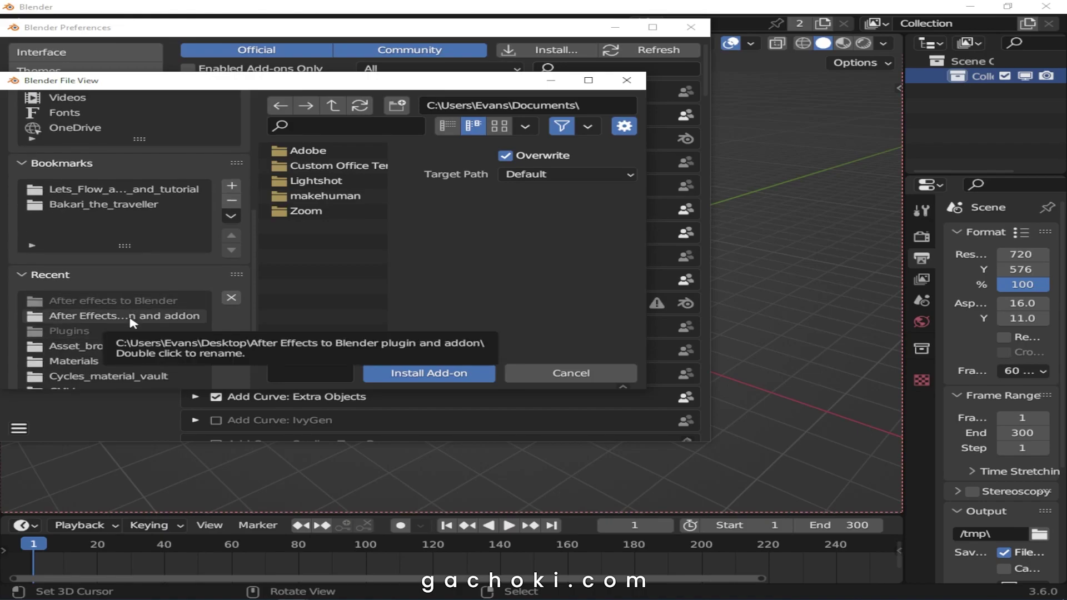
{"action": "left_click", "coordinate": [132, 322]}
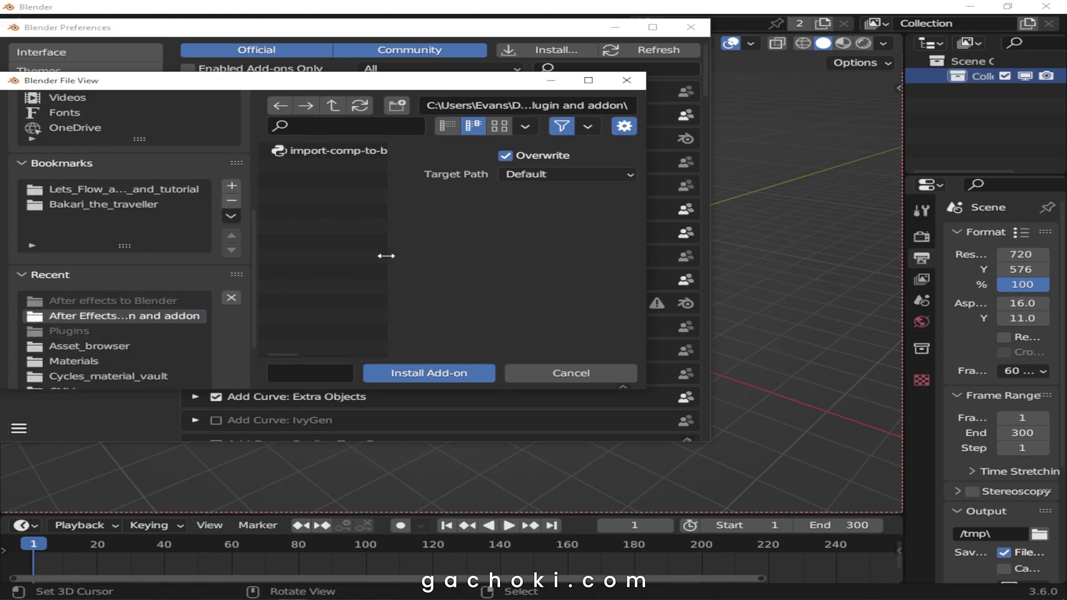
{"action": "left_click_drag", "start_coordinate": [387, 254], "coordinate": [512, 248]}
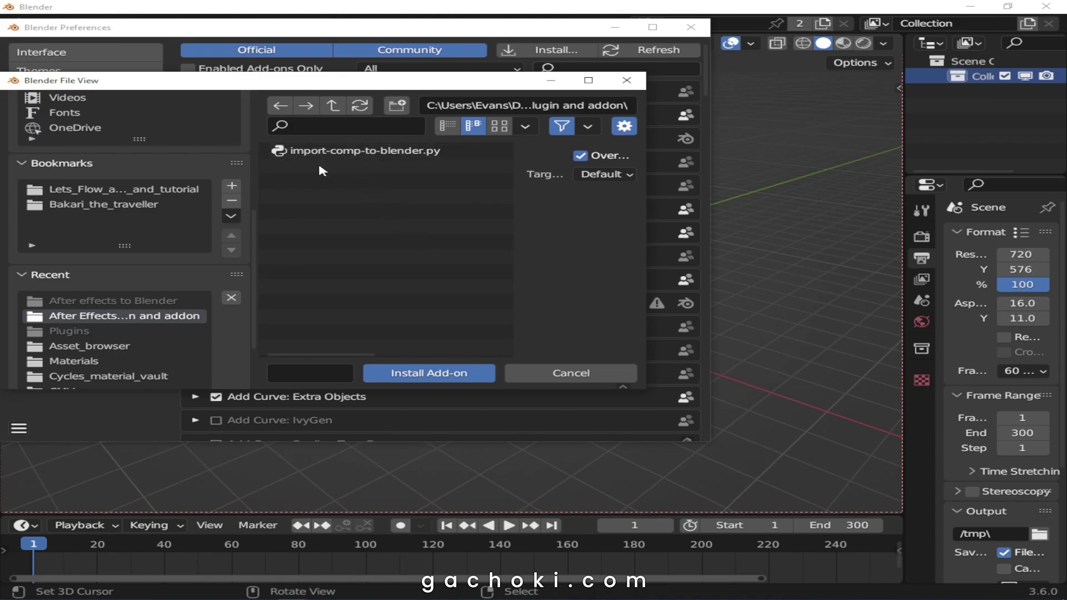
{"action": "left_click", "coordinate": [377, 152]}
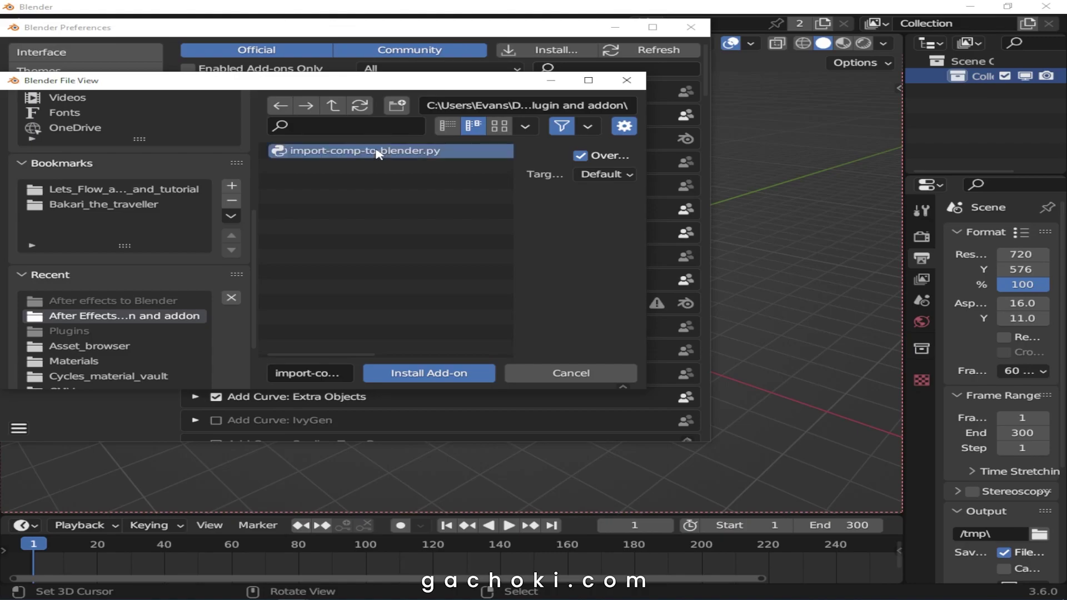
{"action": "left_click", "coordinate": [444, 374]}
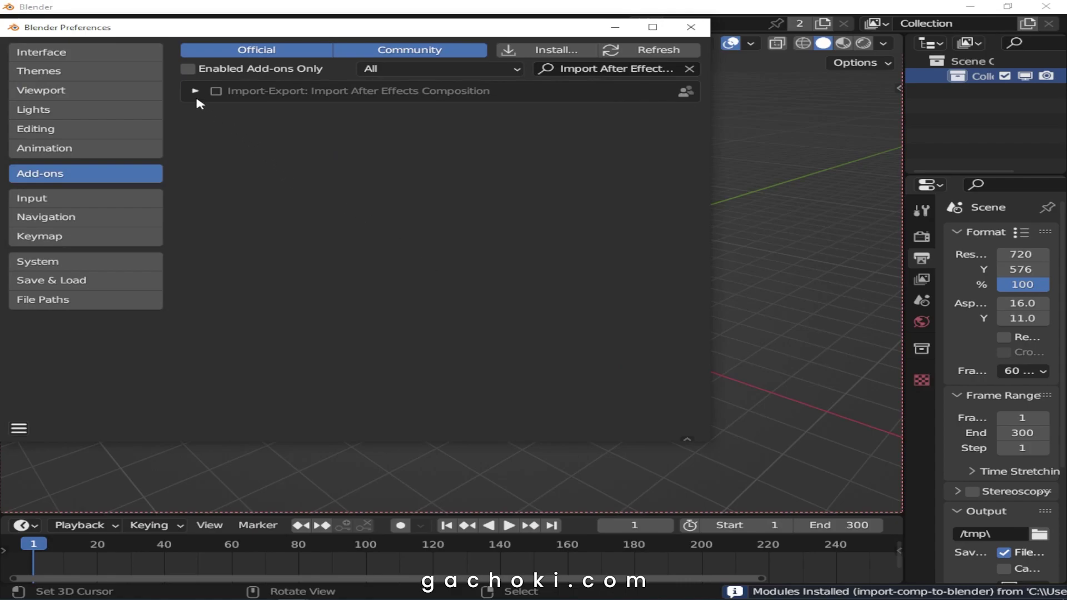
Enable the Import After Effects Composition add-on, save the preferences and close them
{"action": "left_click", "coordinate": [217, 93]}
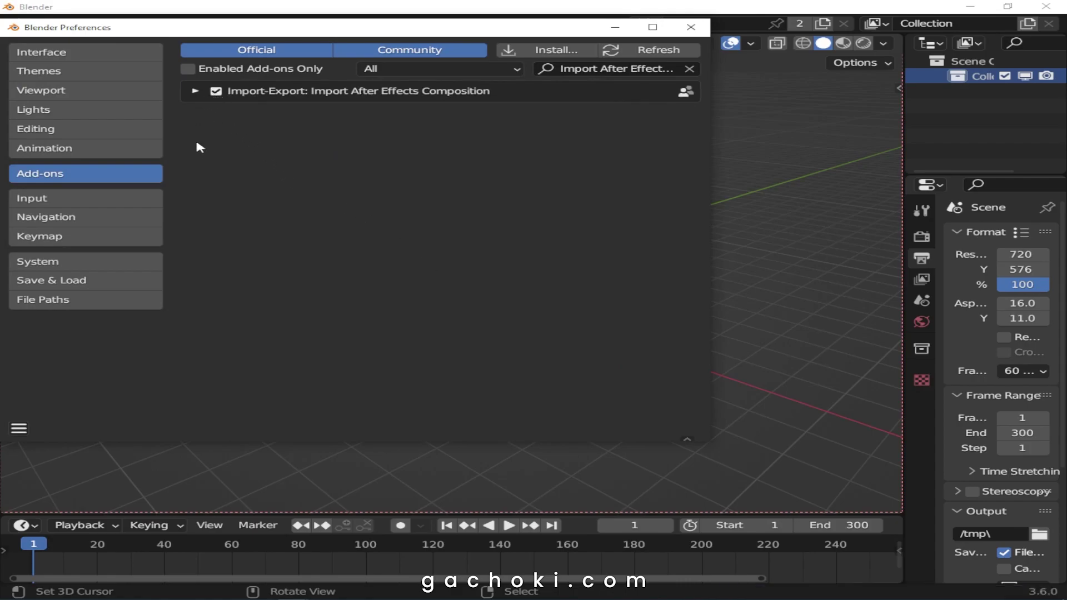
{"action": "left_click", "coordinate": [19, 428]}
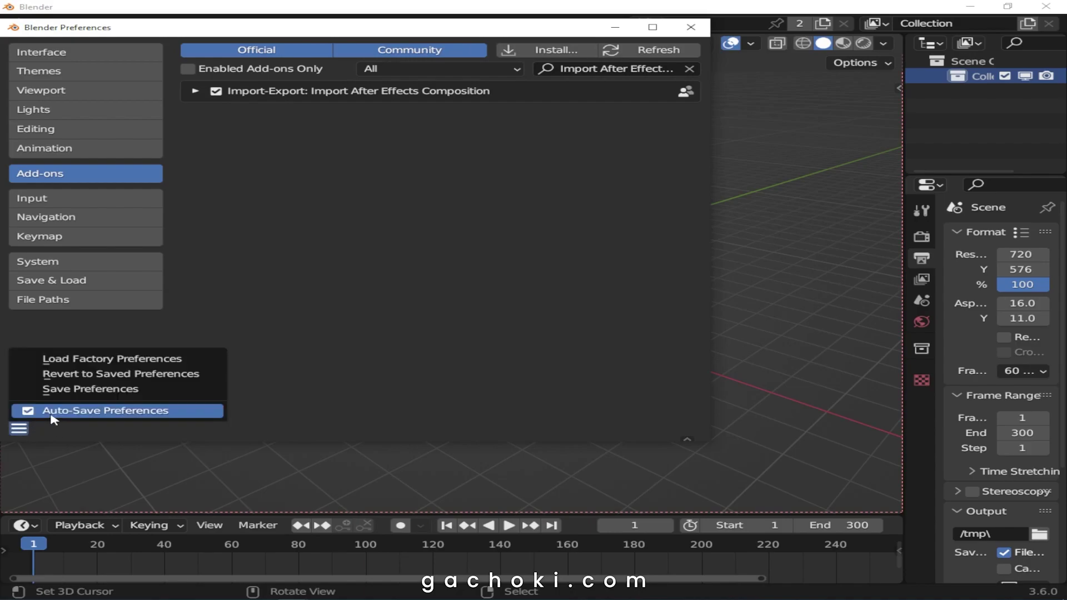
{"action": "left_click", "coordinate": [89, 389]}
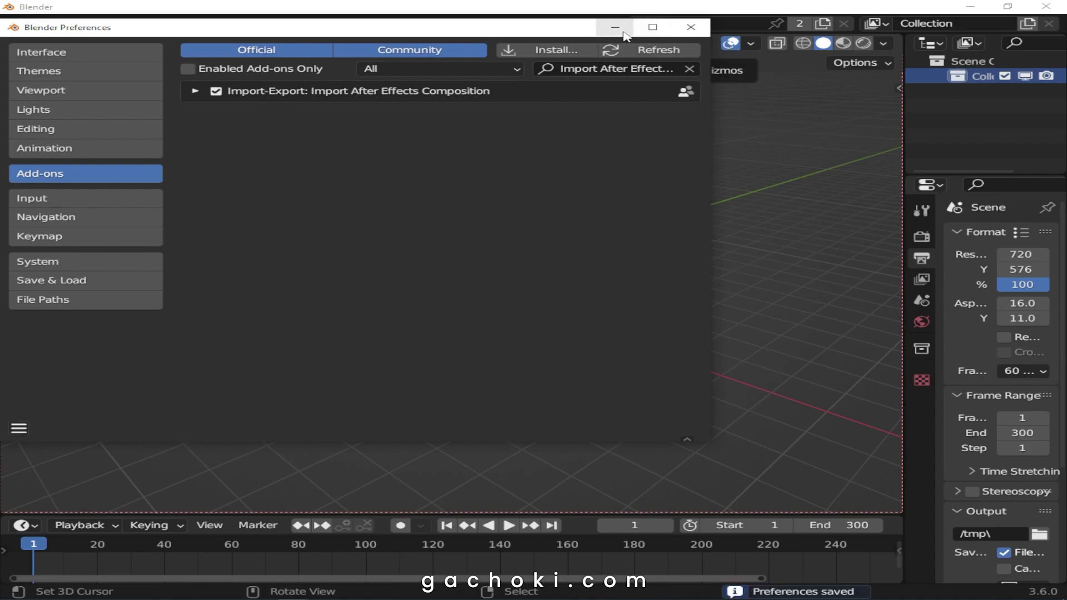
{"action": "left_click", "coordinate": [689, 29]}
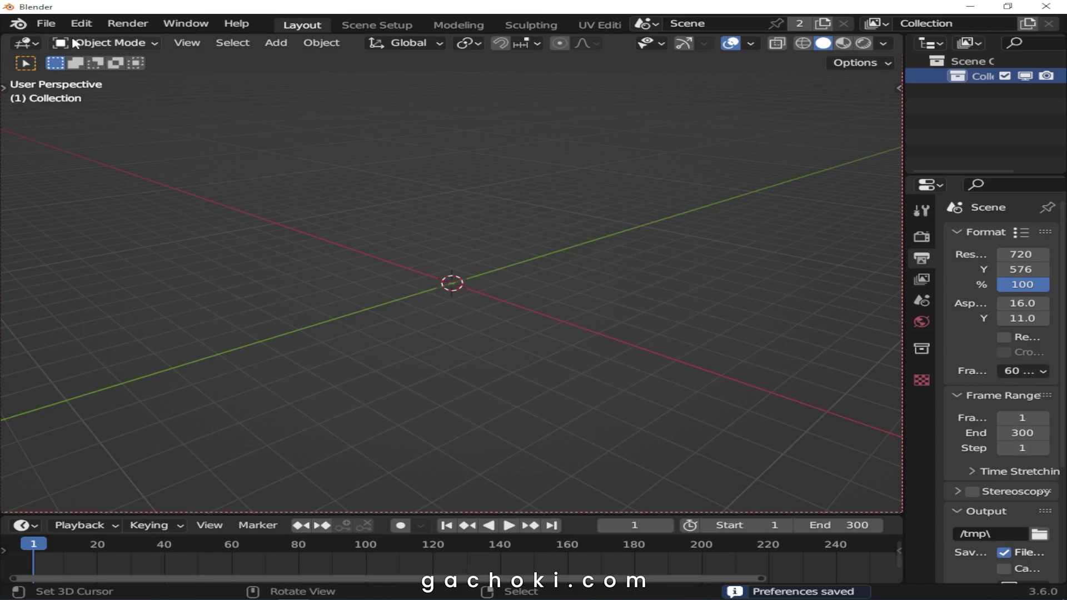
Import Camera tracking data.json from the After effects to Blender folder as After Effects composition data
{"action": "left_click", "coordinate": [45, 23]}
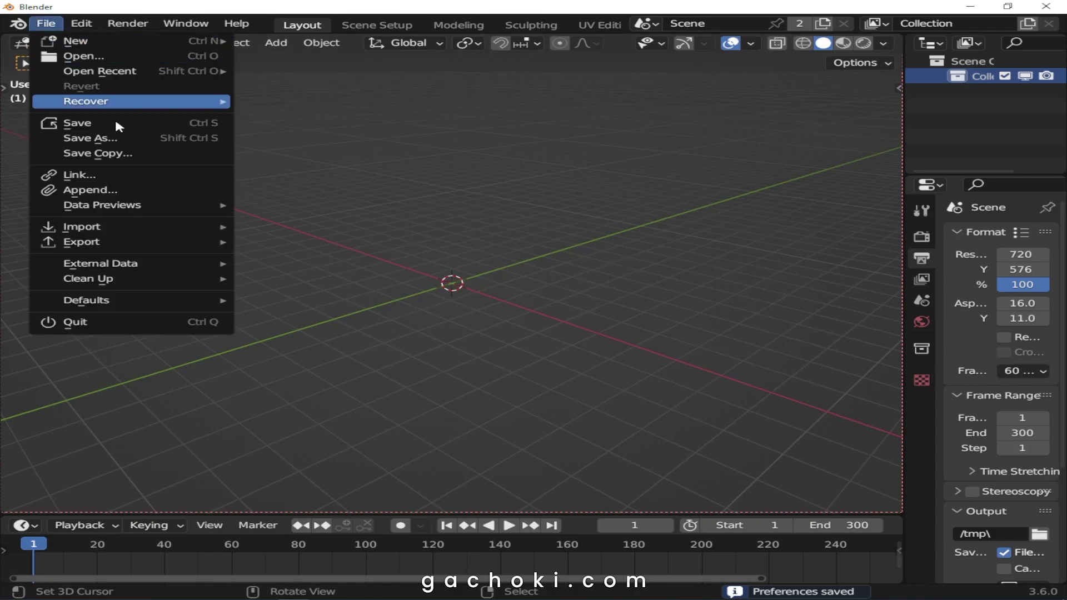
{"action": "mouse_move", "coordinate": [143, 230]}
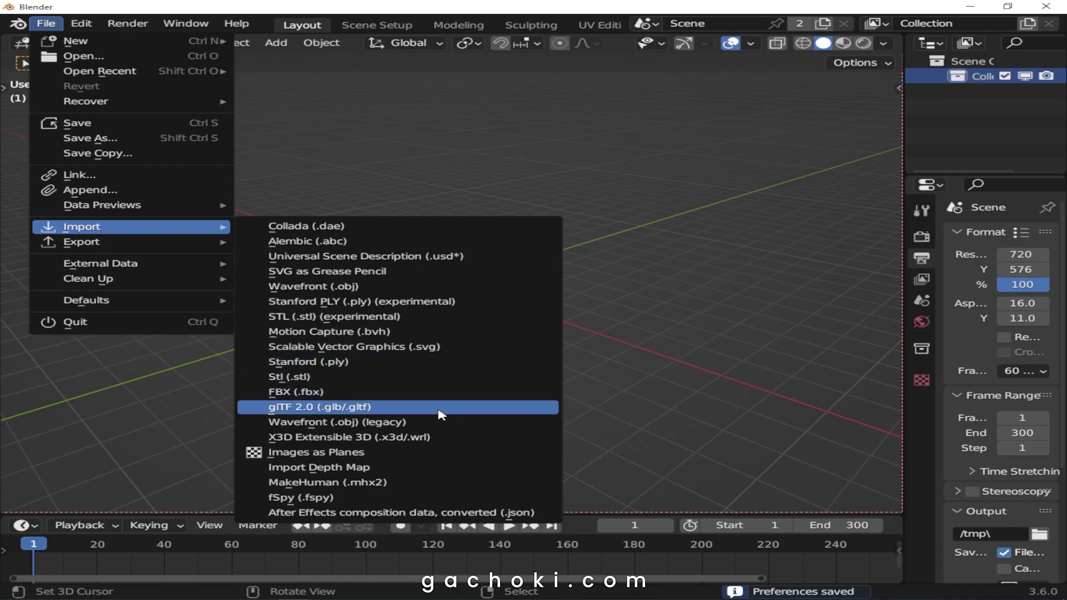
{"action": "left_click", "coordinate": [429, 514]}
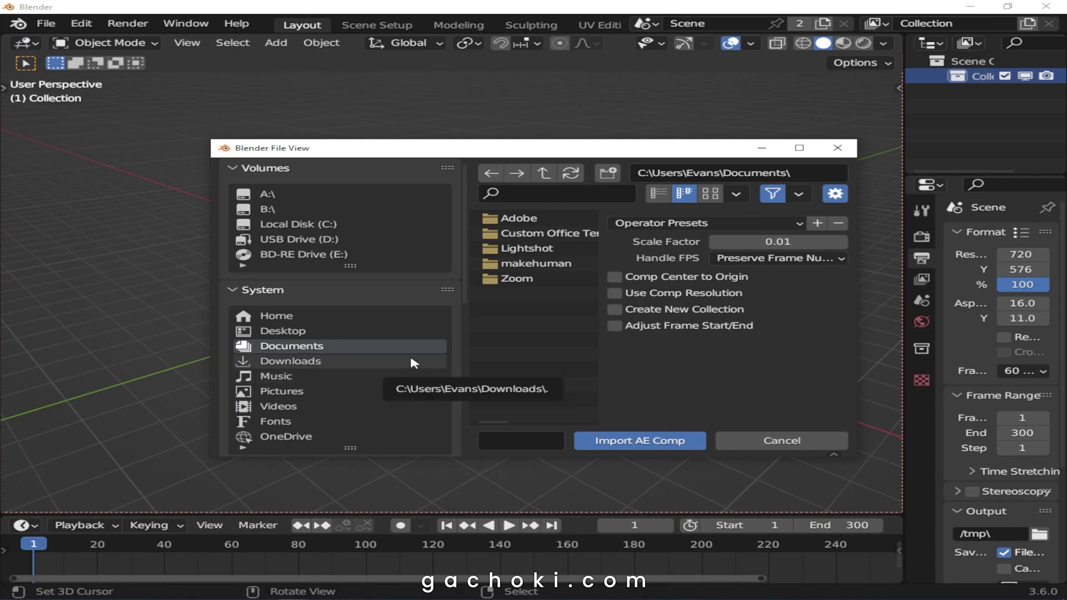
{"action": "scroll", "coordinate": [409, 353], "scroll_direction": "down", "scroll_amount": 4}
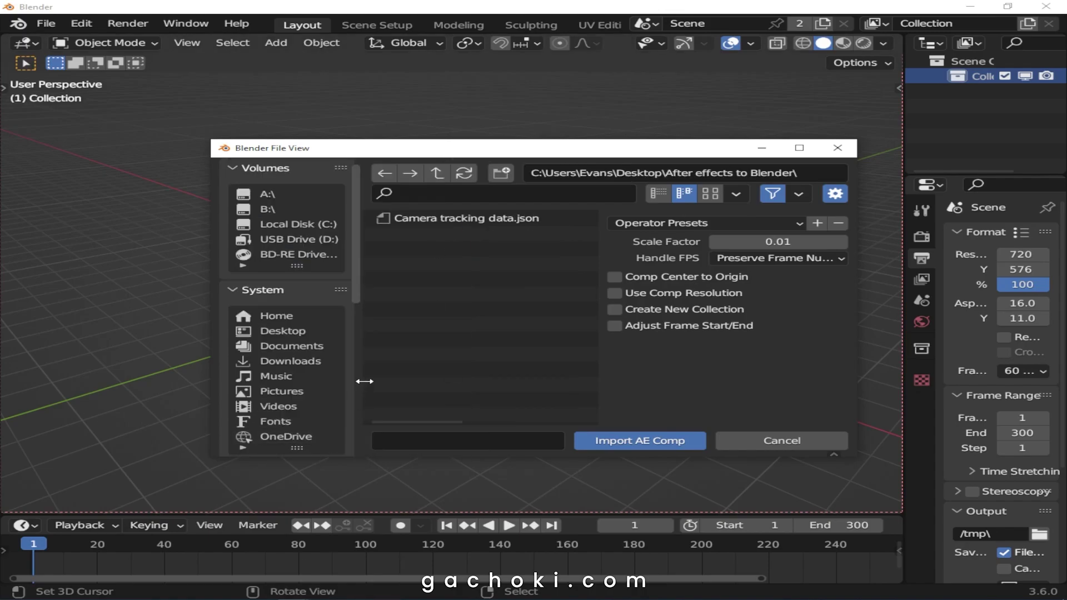
{"action": "left_click", "coordinate": [441, 221]}
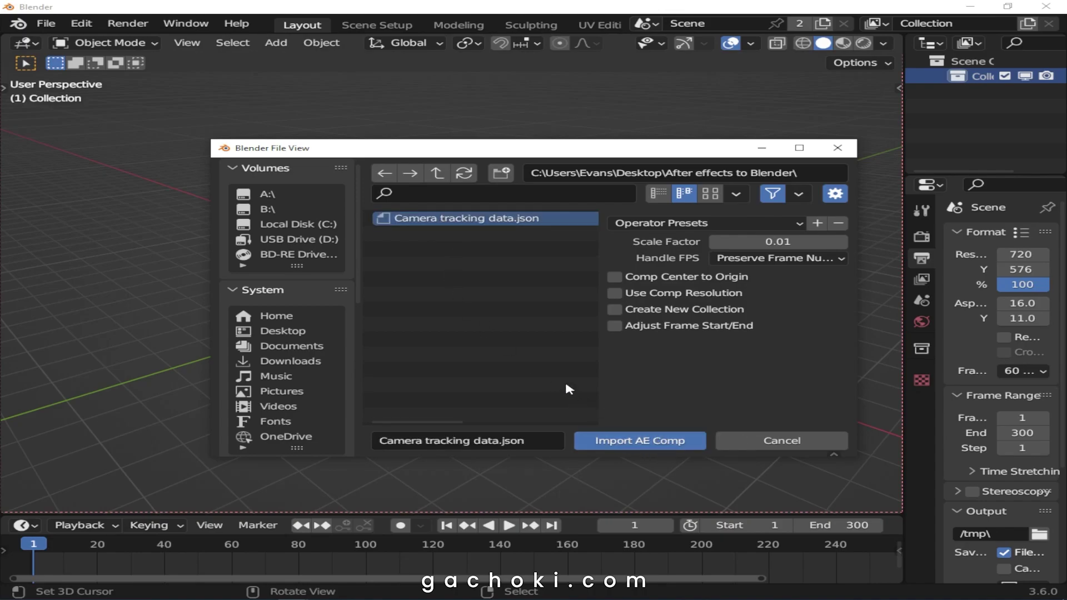
{"action": "left_click", "coordinate": [653, 442]}
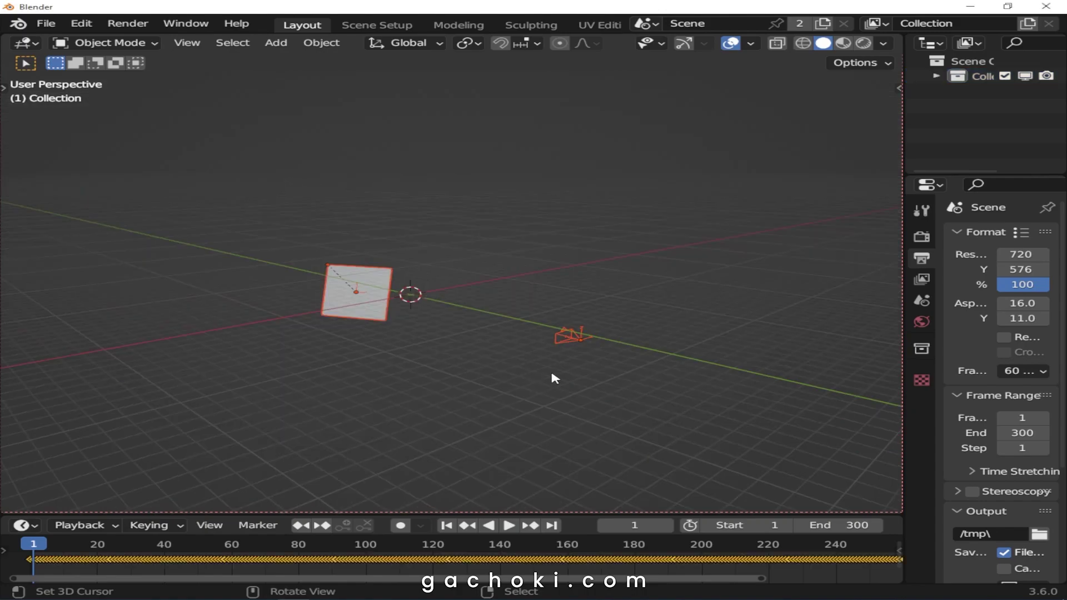
Enlarge the timeline, scrub from frame 1 to 55 to examine the imported camera's motion, and return to the first frame
{"action": "left_click_drag", "start_coordinate": [550, 368], "coordinate": [391, 324]}
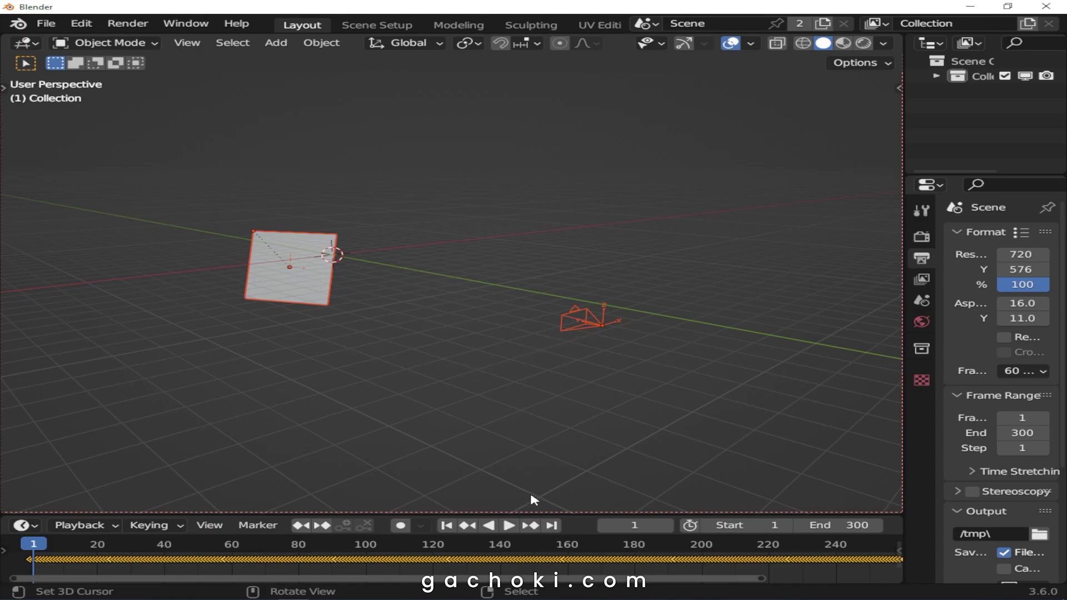
{"action": "left_click_drag", "start_coordinate": [519, 514], "coordinate": [513, 459]}
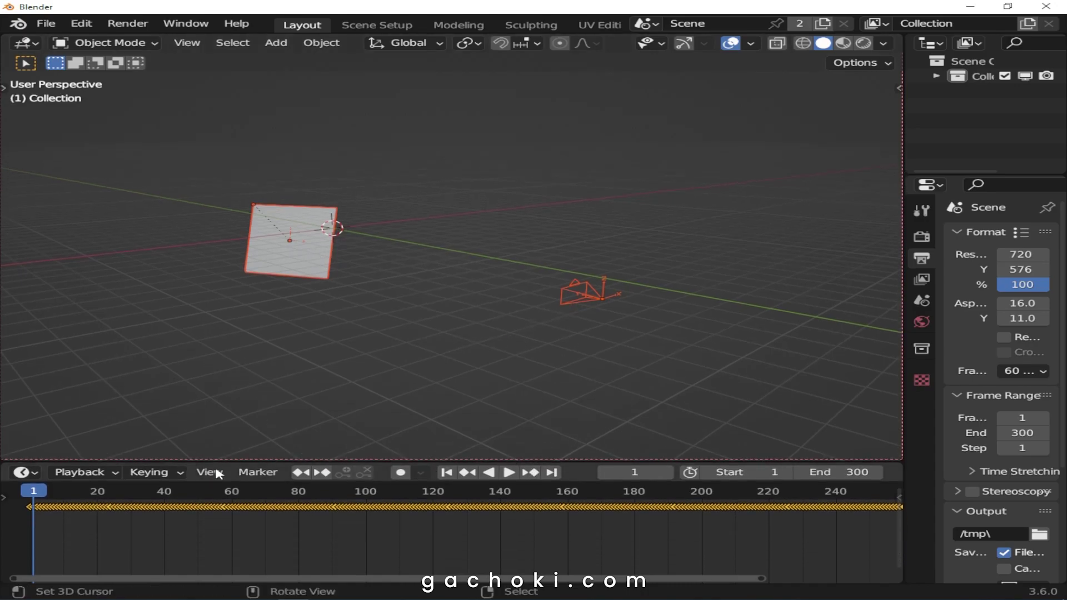
{"action": "left_click_drag", "start_coordinate": [34, 493], "coordinate": [215, 509]}
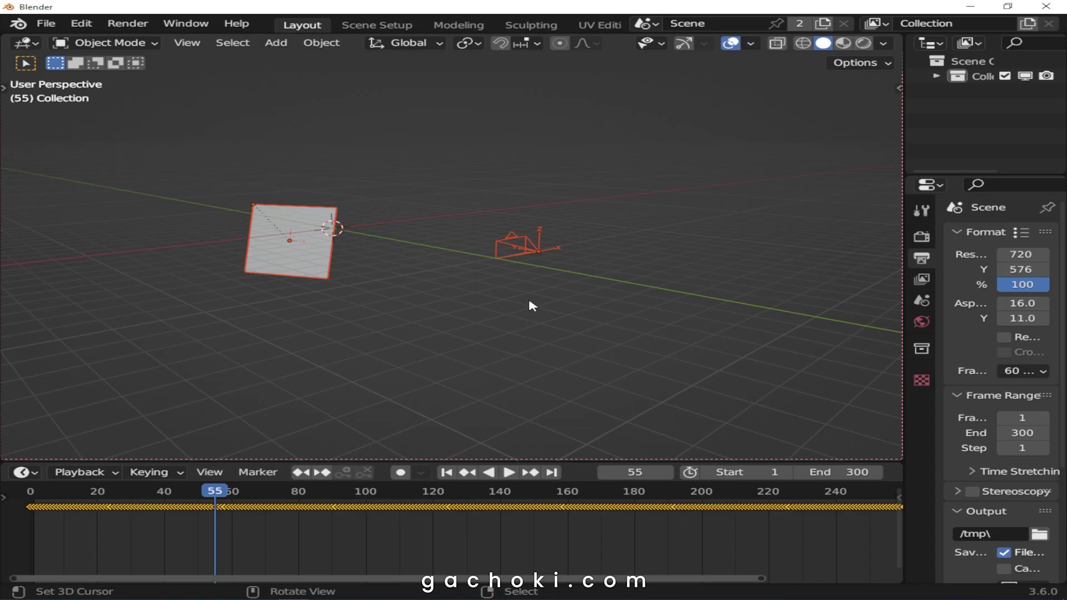
{"action": "key", "text": "shift+Left"}
Select the 3D Tracker Camera, widen the properties area and enable background images in the camera's data settings
{"action": "left_click", "coordinate": [578, 289]}
{"action": "left_click_drag", "start_coordinate": [904, 333], "coordinate": [732, 367]}
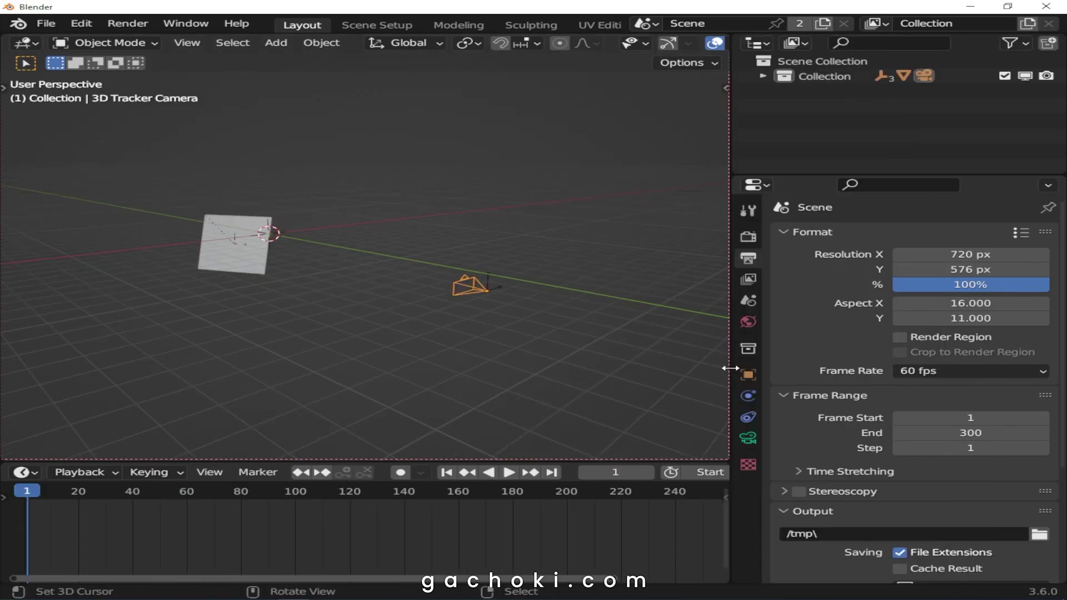
{"action": "left_click", "coordinate": [748, 438]}
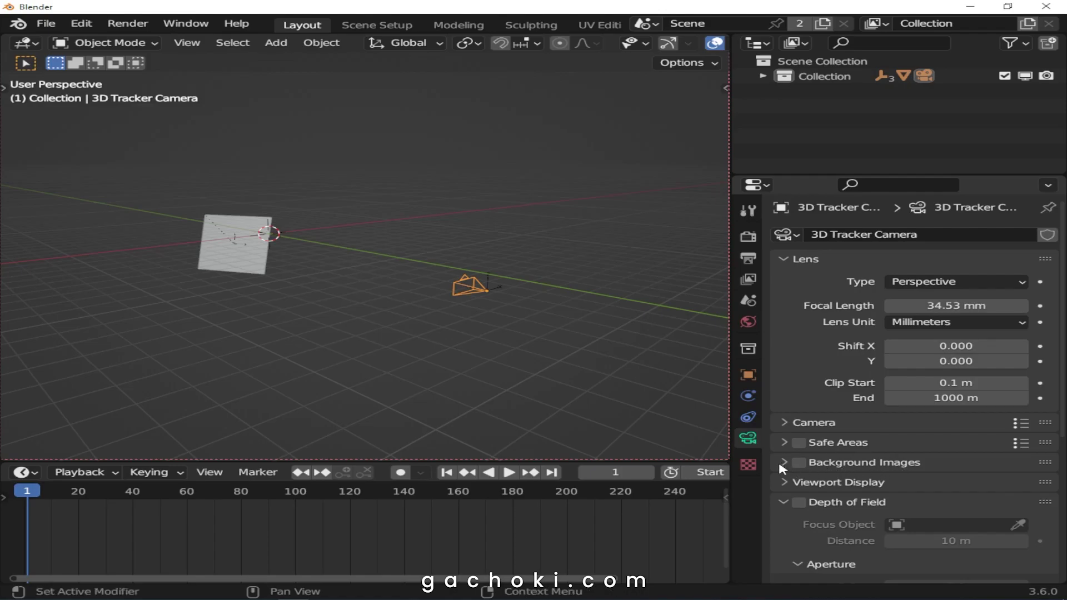
{"action": "left_click", "coordinate": [798, 463]}
{"action": "left_click", "coordinate": [785, 463]}
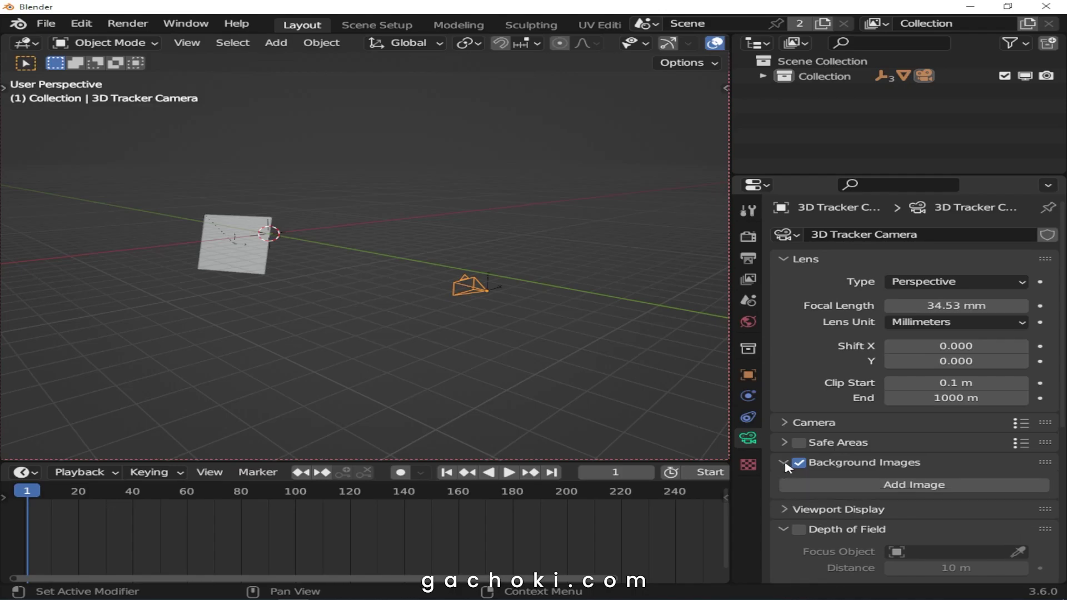
Add a background to the tracker camera with Movie Clip as its source and load Cliff.mp4
{"action": "left_click", "coordinate": [901, 487]}
{"action": "scroll", "coordinate": [873, 501], "scroll_direction": "down", "scroll_amount": 3}
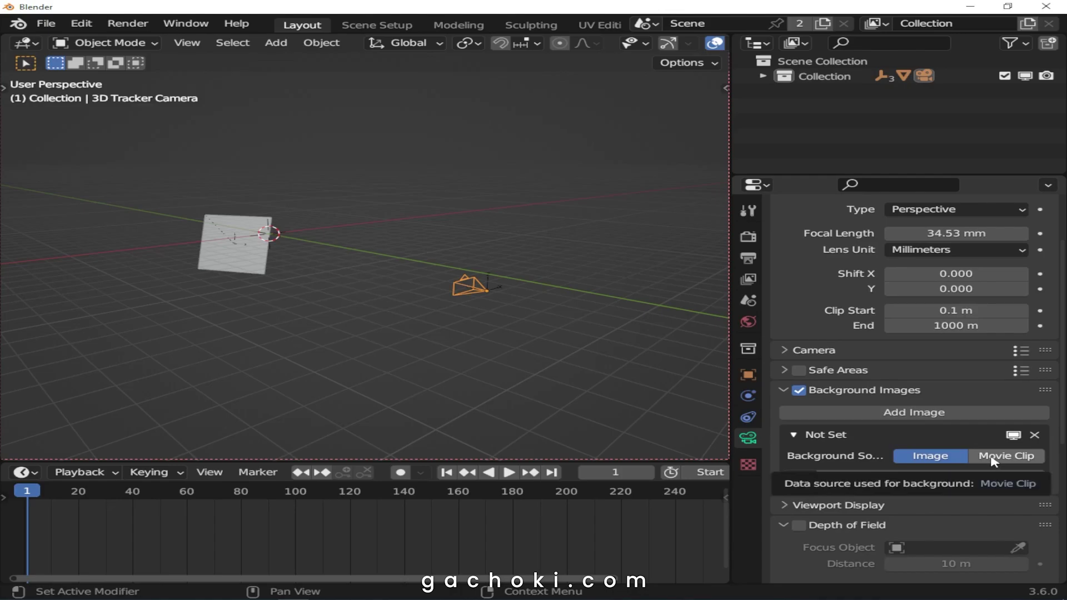
{"action": "left_click", "coordinate": [994, 461]}
{"action": "scroll", "coordinate": [981, 469], "scroll_direction": "down", "scroll_amount": 2}
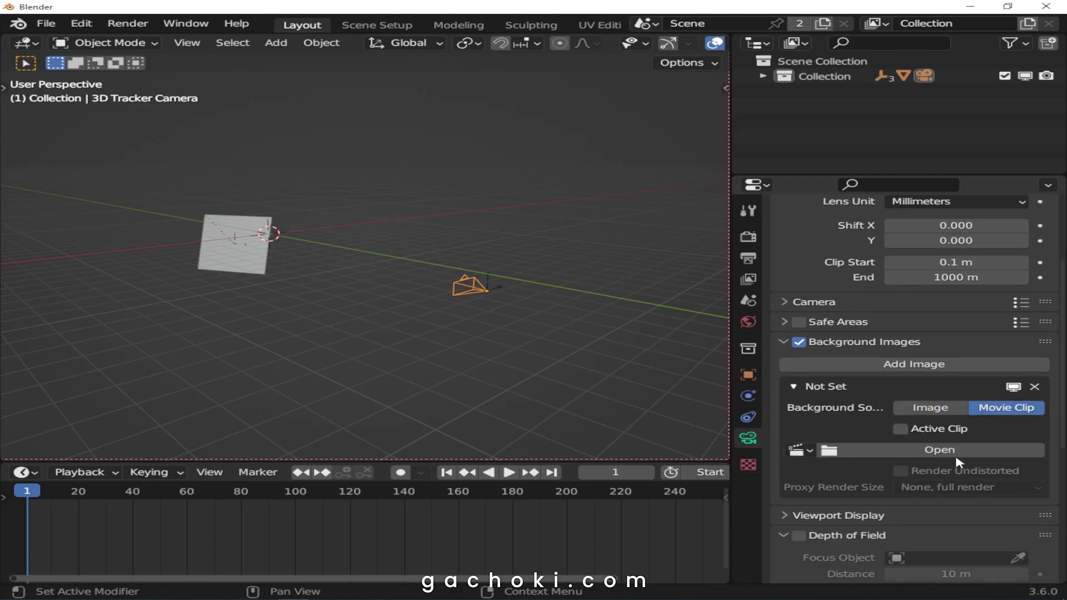
{"action": "left_click", "coordinate": [941, 453]}
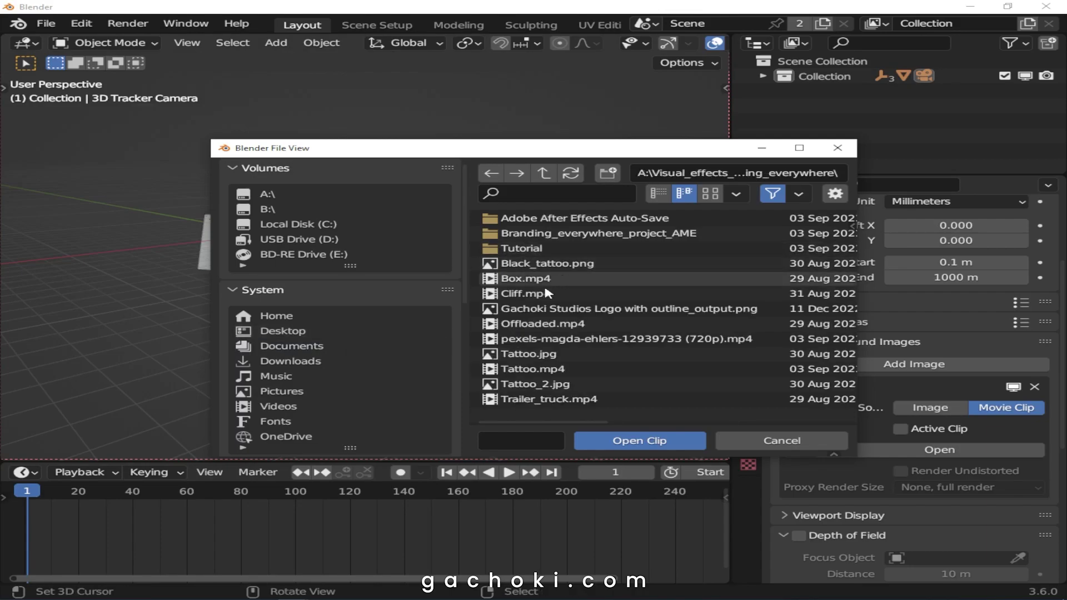
{"action": "left_click", "coordinate": [521, 295]}
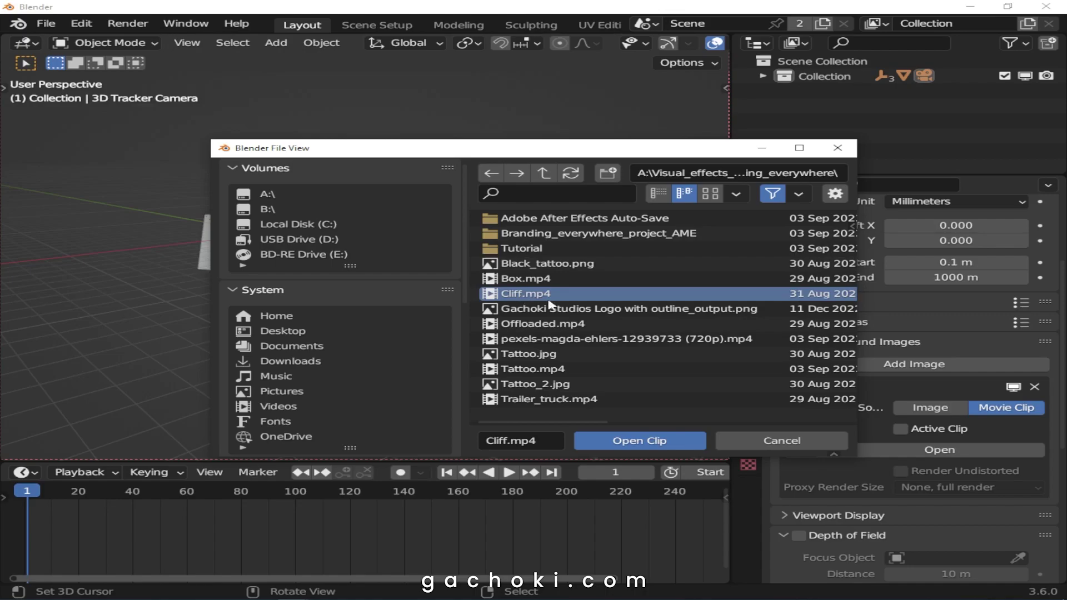
{"action": "left_click", "coordinate": [644, 442]}
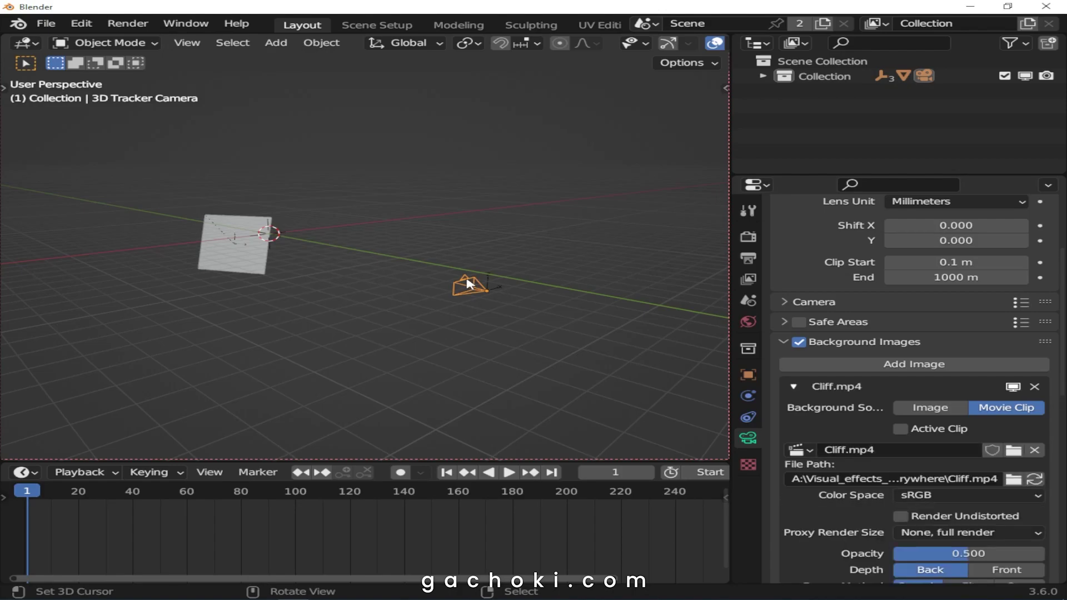
Look through the tracker camera and set the Cliff.mp4 background opacity to 1.000
{"action": "key", "text": "KP_0"}
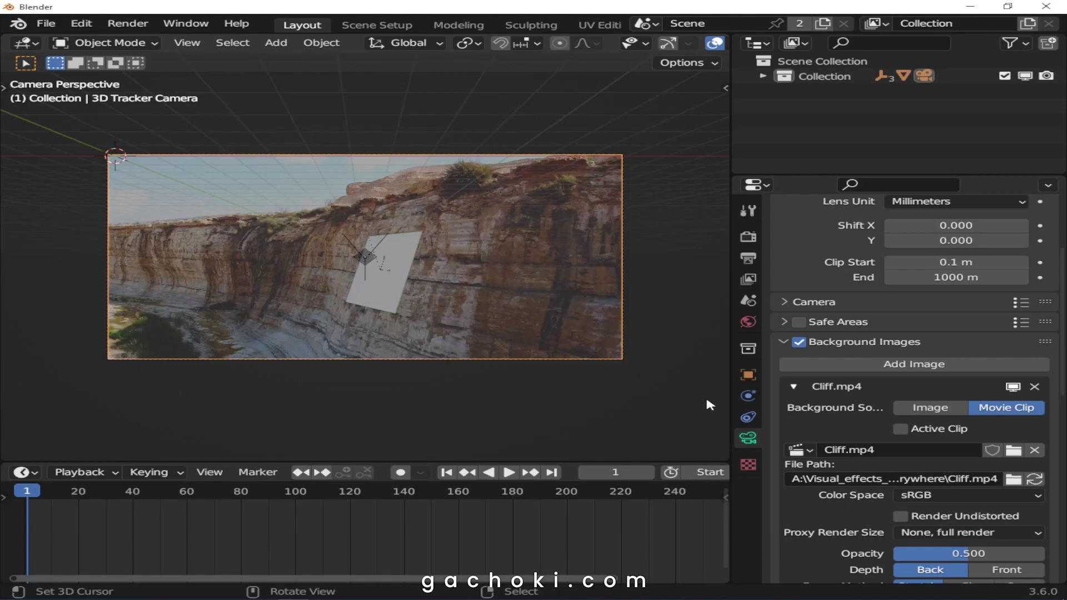
{"action": "scroll", "coordinate": [834, 506], "scroll_direction": "down", "scroll_amount": 4}
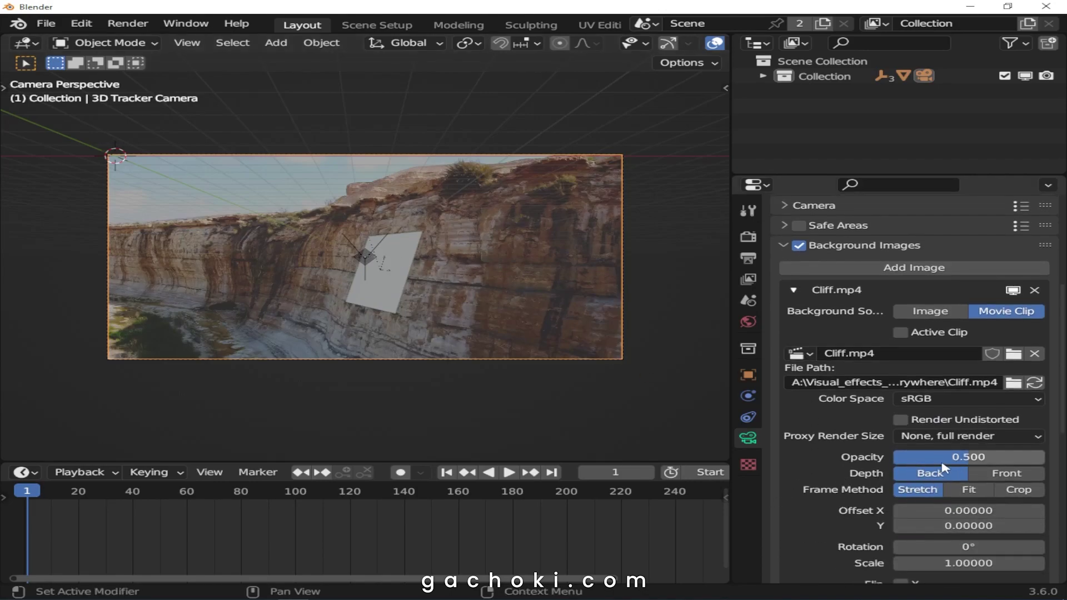
{"action": "left_click_drag", "start_coordinate": [965, 457], "coordinate": [1043, 456]}
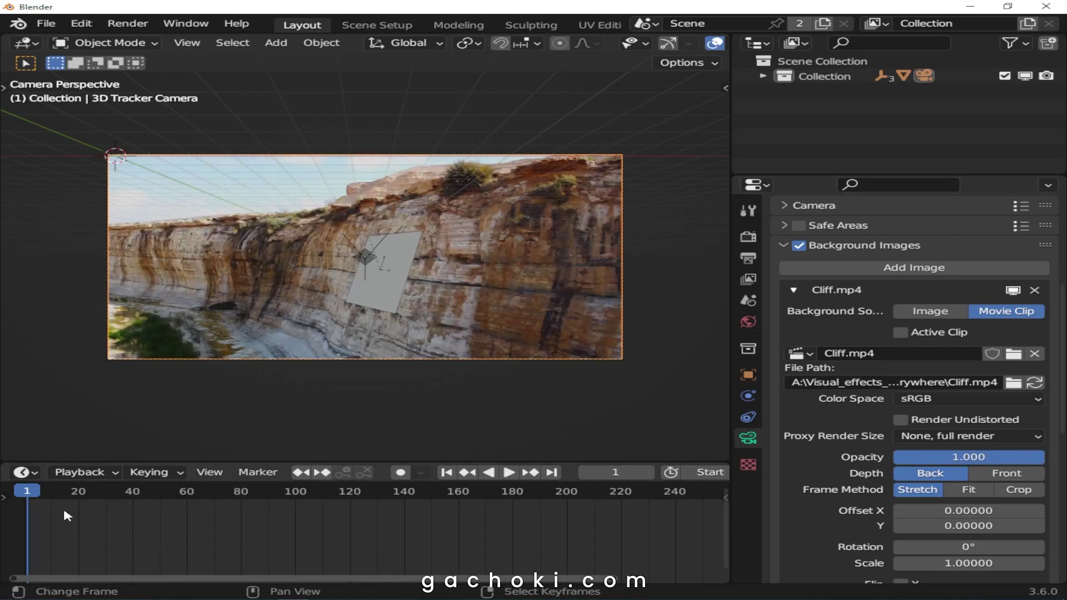
Play the animation through the camera to check the track against the cliff footage, and select the Track Solid 1 plane
{"action": "key", "text": "space"}
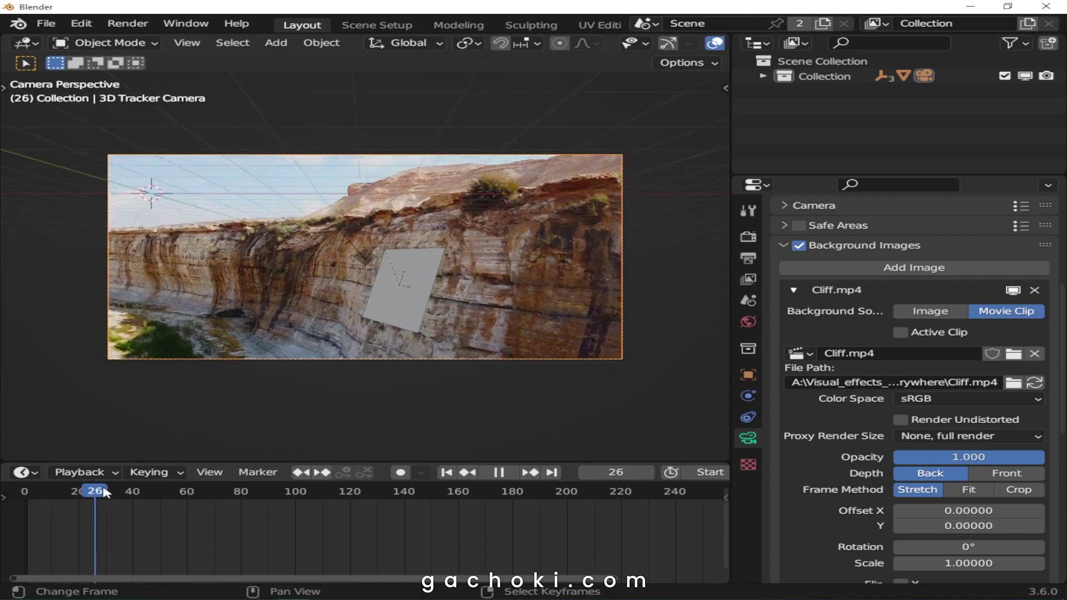
{"action": "key", "text": "Escape"}
{"action": "left_click", "coordinate": [383, 313]}
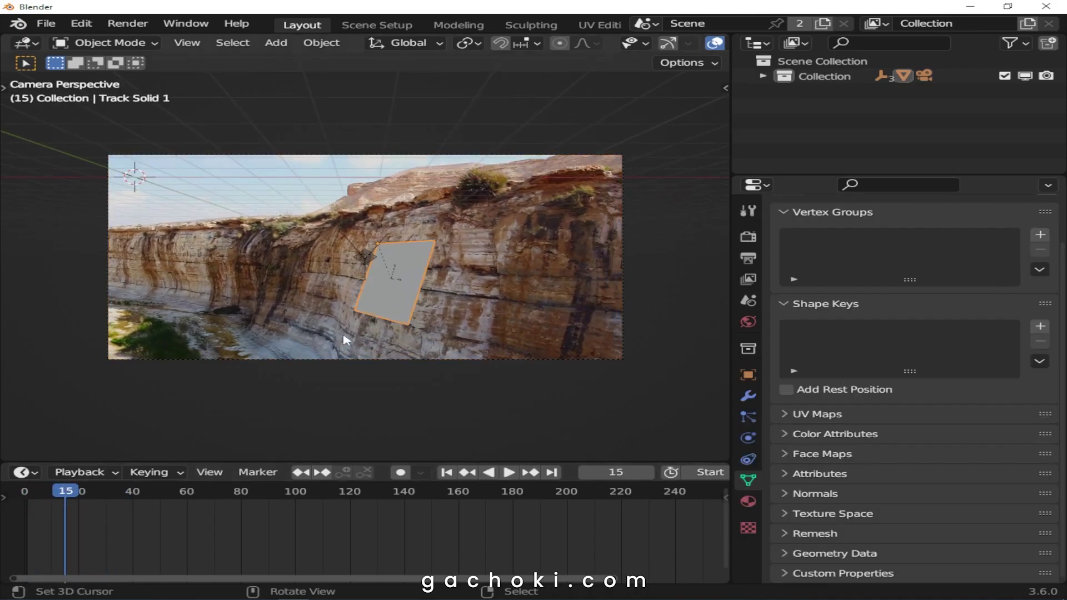
Replay the tracked shot to check the Track Solid 1 plane against the cliff, and return the playhead to frame 0
{"action": "key", "text": "space"}
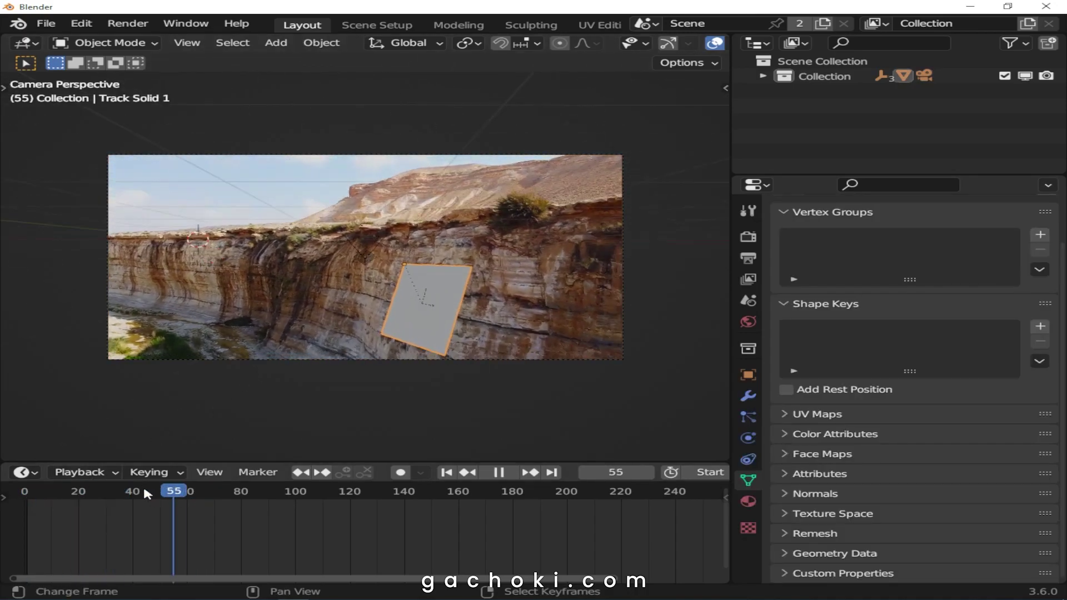
{"action": "key", "text": "Escape"}
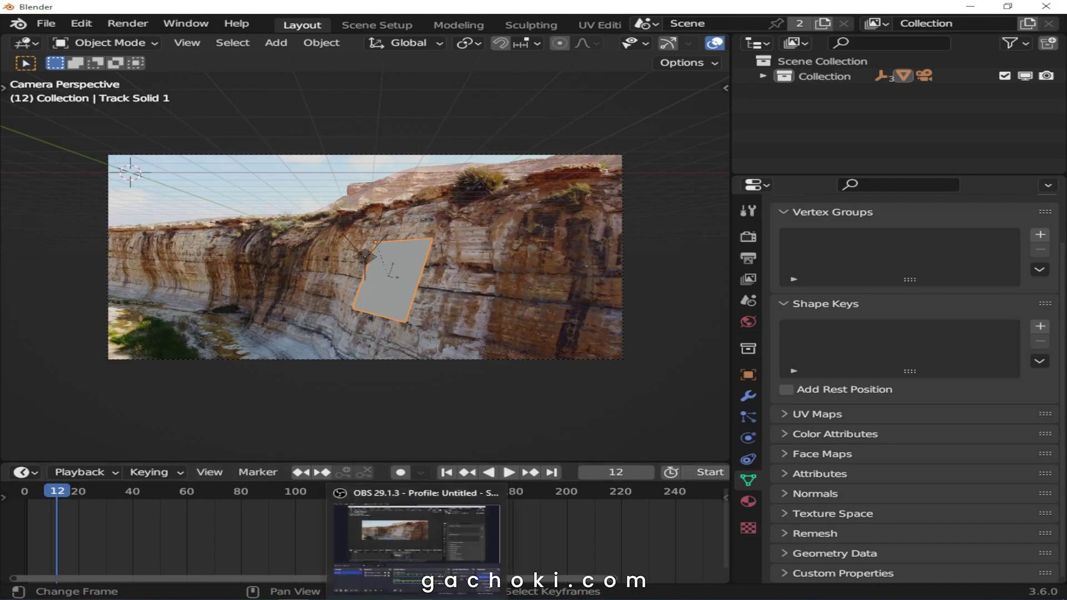
{"action": "key", "text": "shift+Left"}
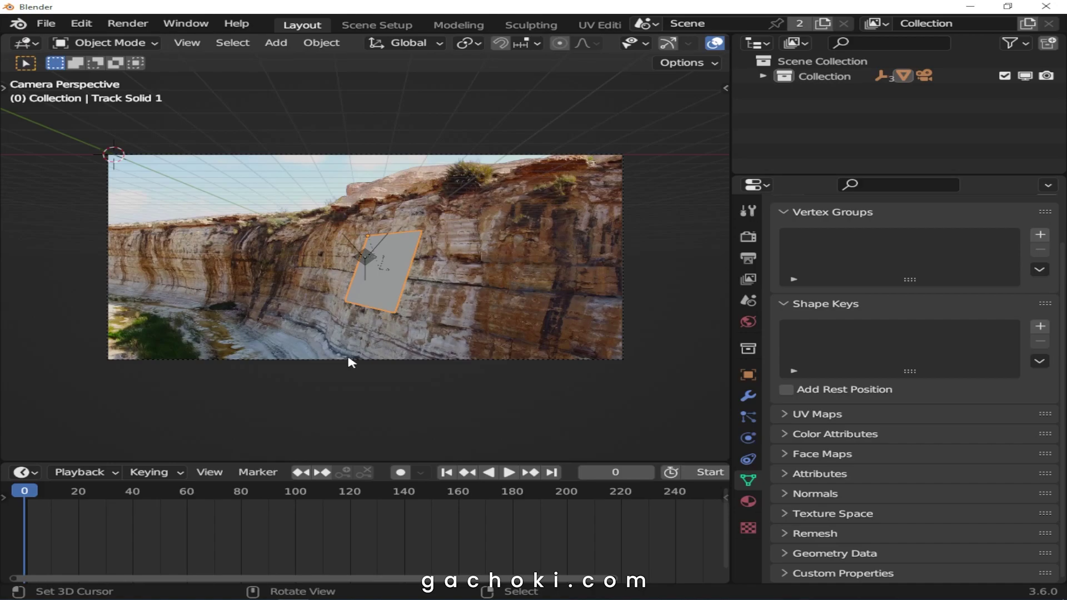
Set the scene's output frame rate to 25 fps
{"action": "left_click", "coordinate": [748, 258]}
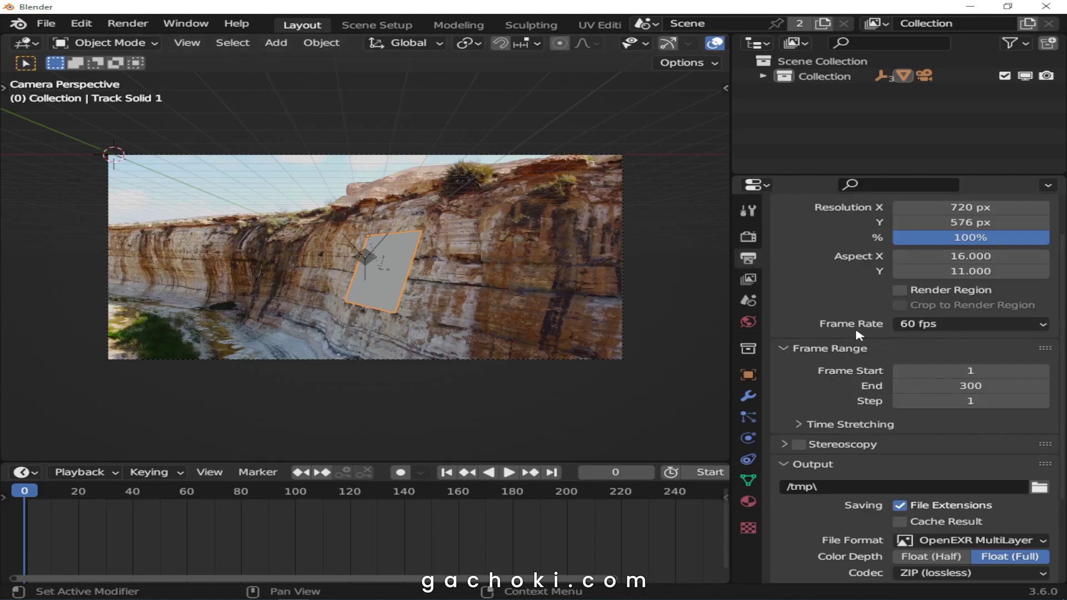
{"action": "left_click", "coordinate": [957, 329]}
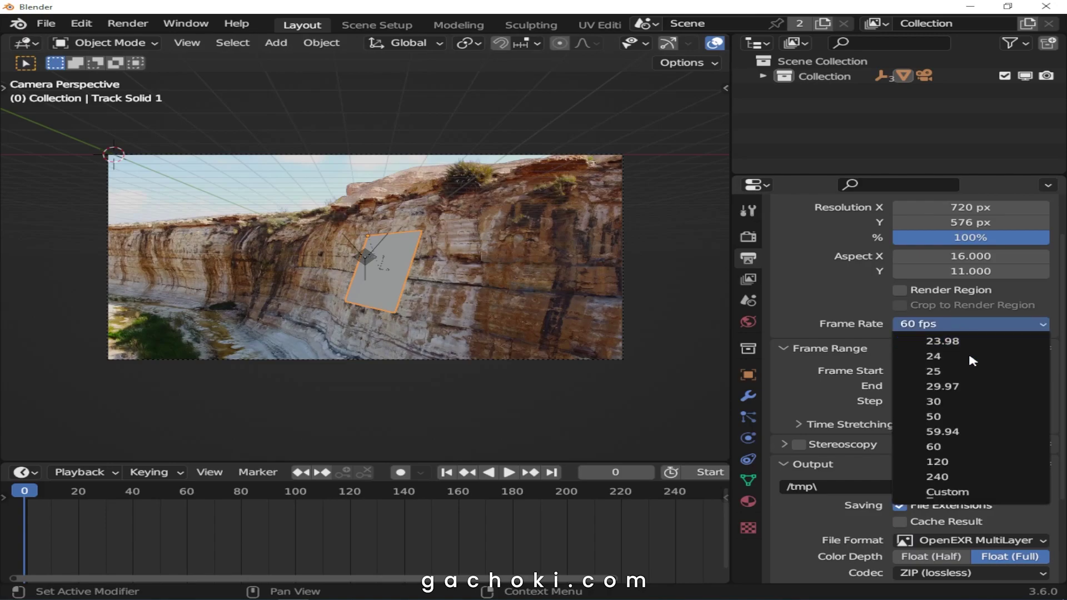
{"action": "left_click", "coordinate": [967, 370]}
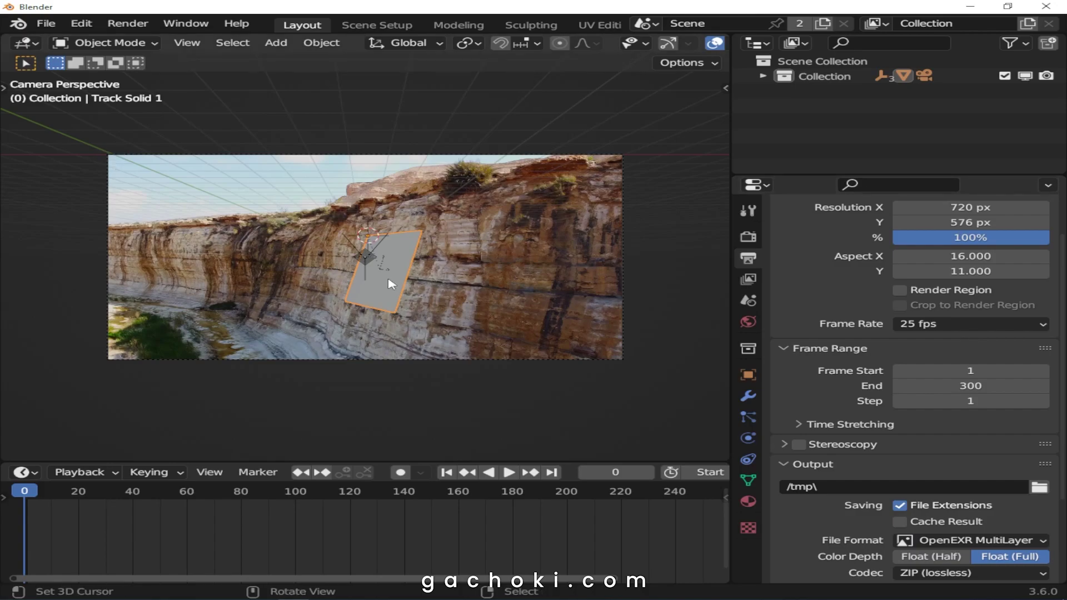
Snap the 3D cursor to the Track Solid 1 plane, add a Monkey mesh there and enlarge it beside the plane
{"action": "key", "text": "shift+s"}
{"action": "key", "text": "shift"}
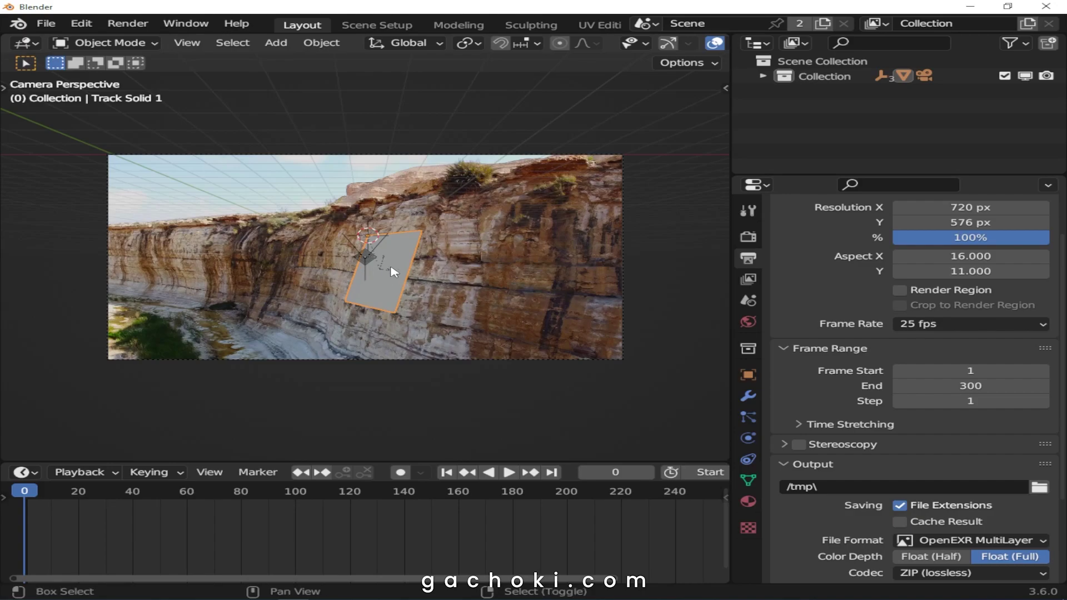
{"action": "key", "text": "shift+a"}
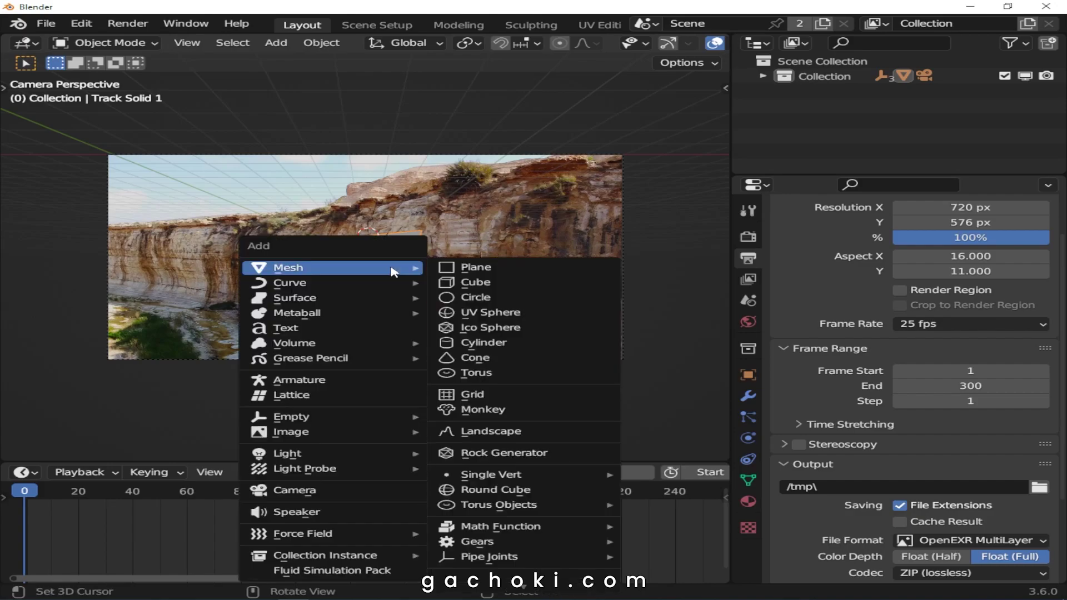
{"action": "left_click", "coordinate": [502, 411]}
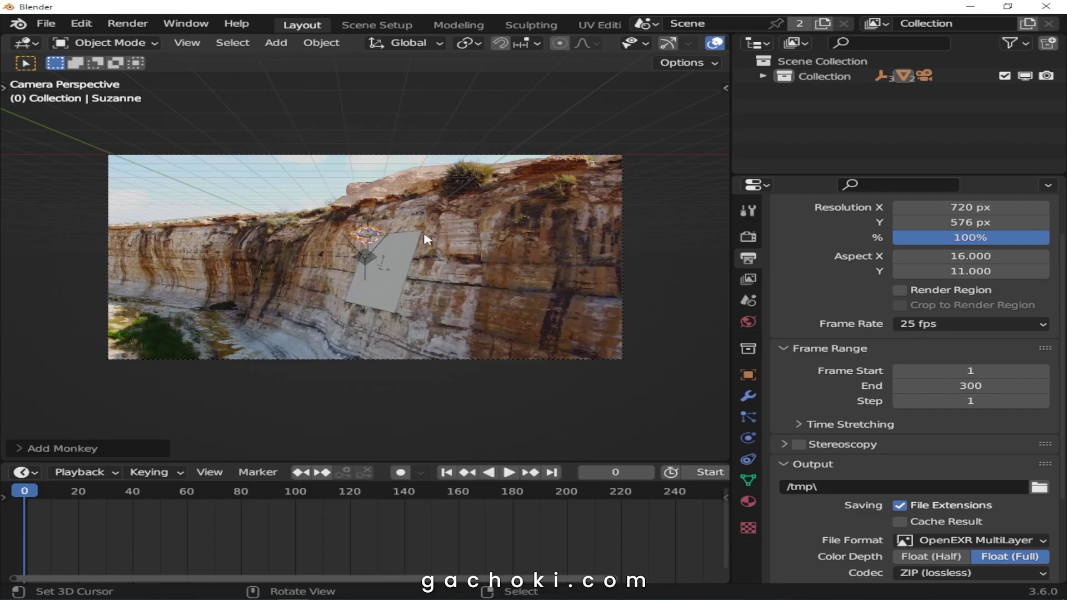
{"action": "key", "text": "s"}
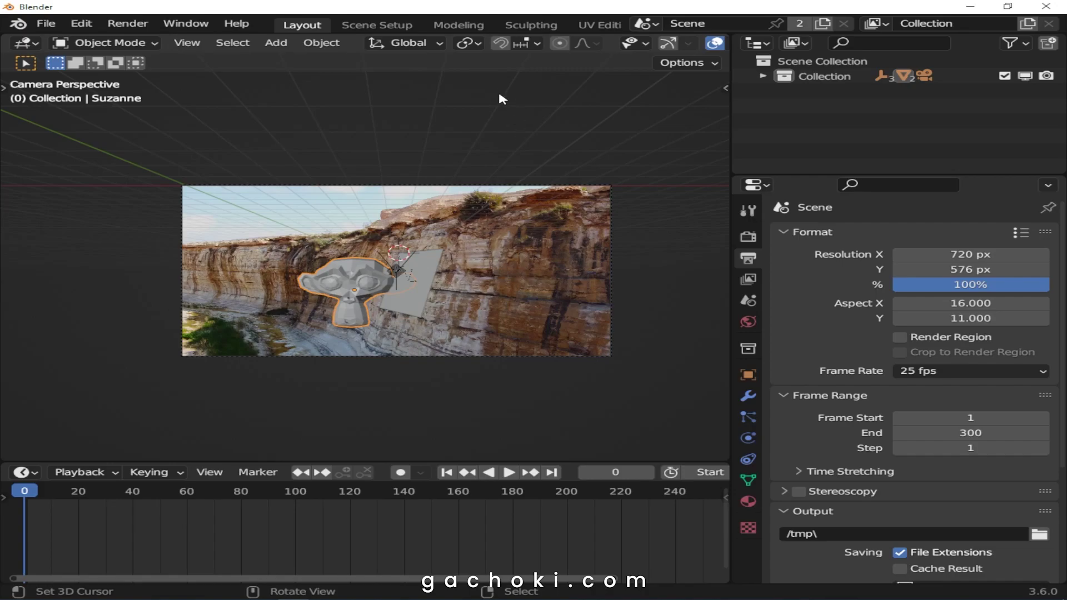
Switch to the Compositing workspace and place a Render Layers node in the node tree
{"action": "scroll", "coordinate": [366, 28], "scroll_direction": "down", "scroll_amount": 3}
{"action": "scroll", "coordinate": [366, 29], "scroll_direction": "down", "scroll_amount": 8}
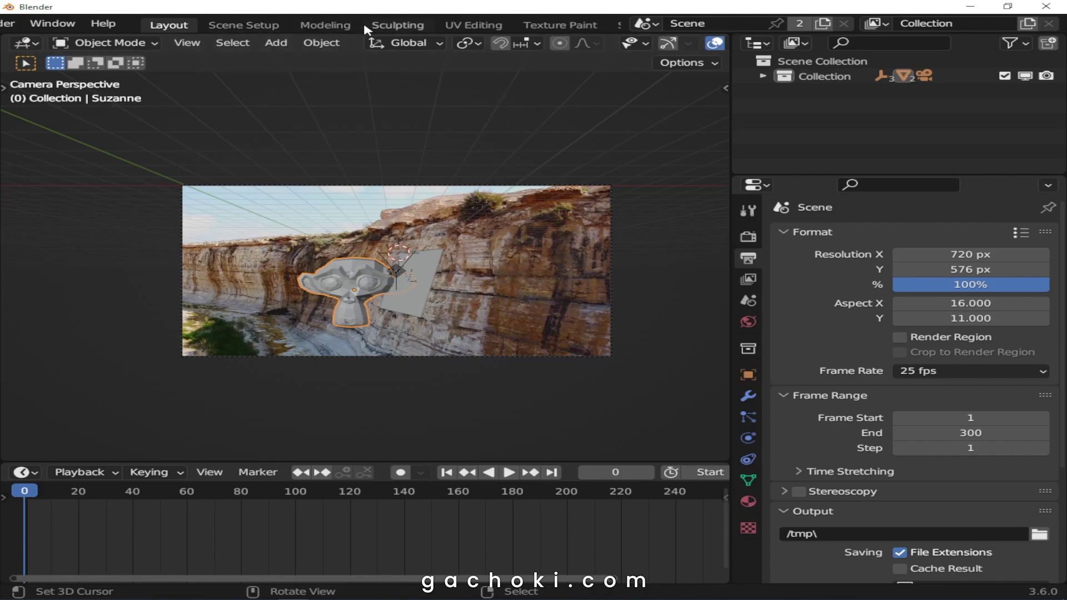
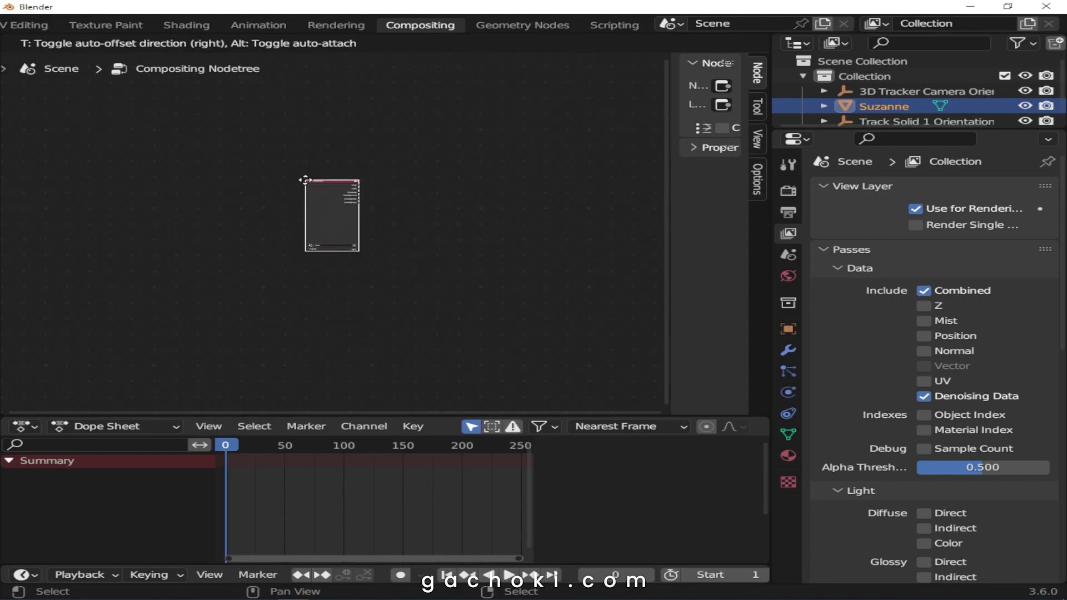
{"action": "left_click", "coordinate": [293, 174]}
{"action": "scroll", "coordinate": [397, 169], "scroll_direction": "up", "scroll_amount": 3}
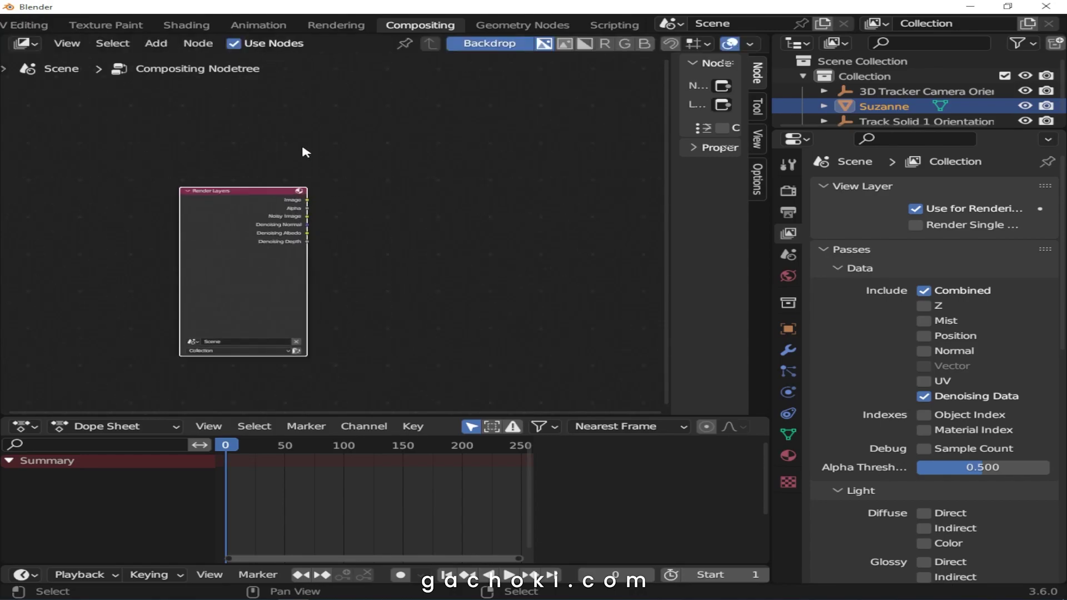
{"action": "scroll", "coordinate": [428, 204], "scroll_direction": "up", "scroll_amount": 2}
{"action": "left_click", "coordinate": [467, 227]}
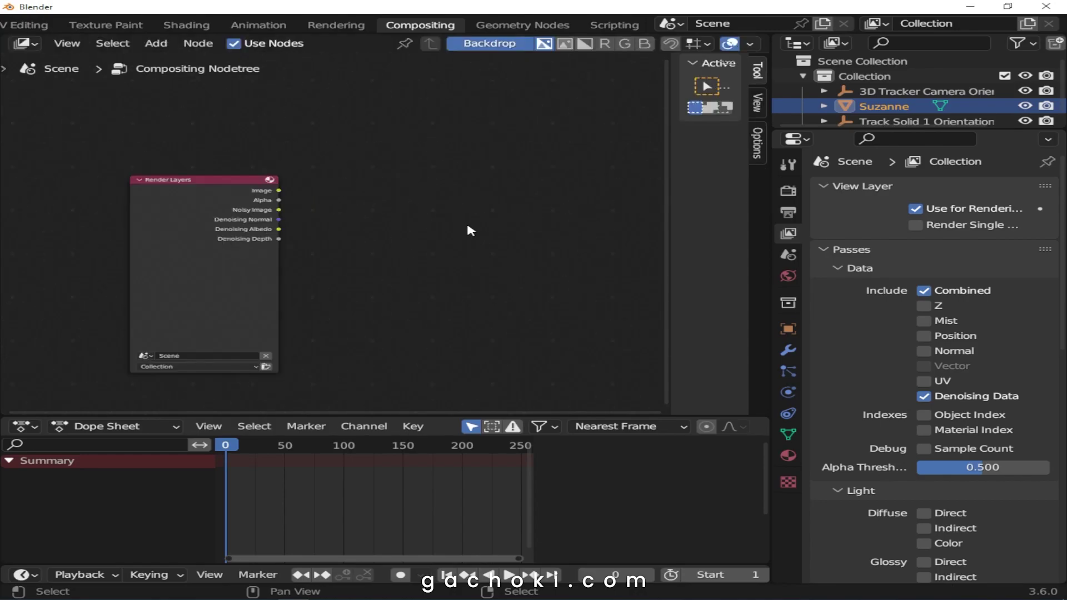
Add a Composite output node and connect the Render Layers Image output to its Image input
{"action": "key", "text": "shift+a"}
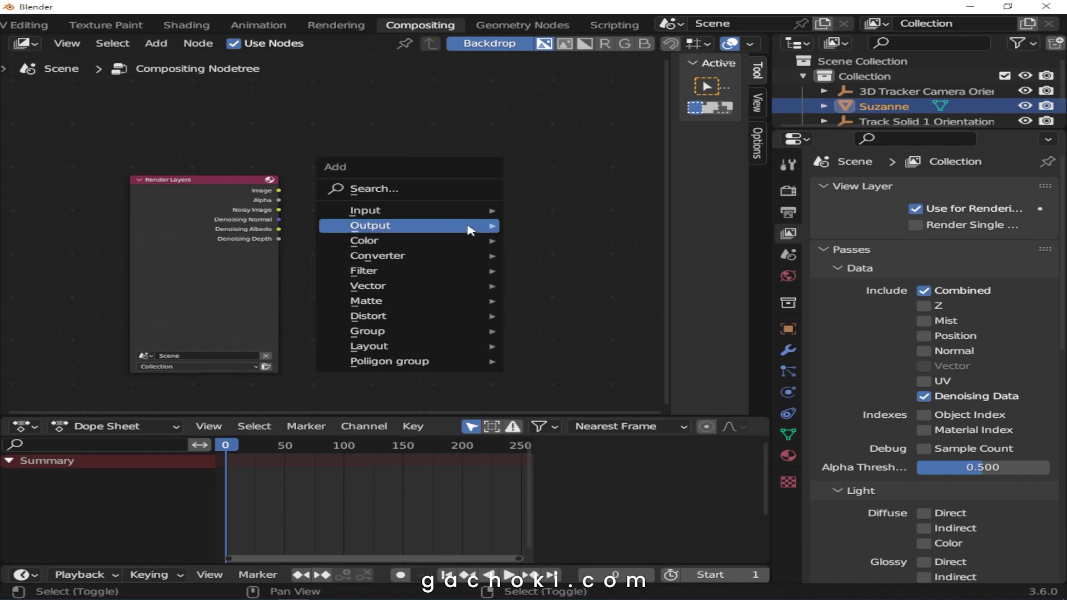
{"action": "mouse_move", "coordinate": [470, 227]}
{"action": "left_click", "coordinate": [583, 232]}
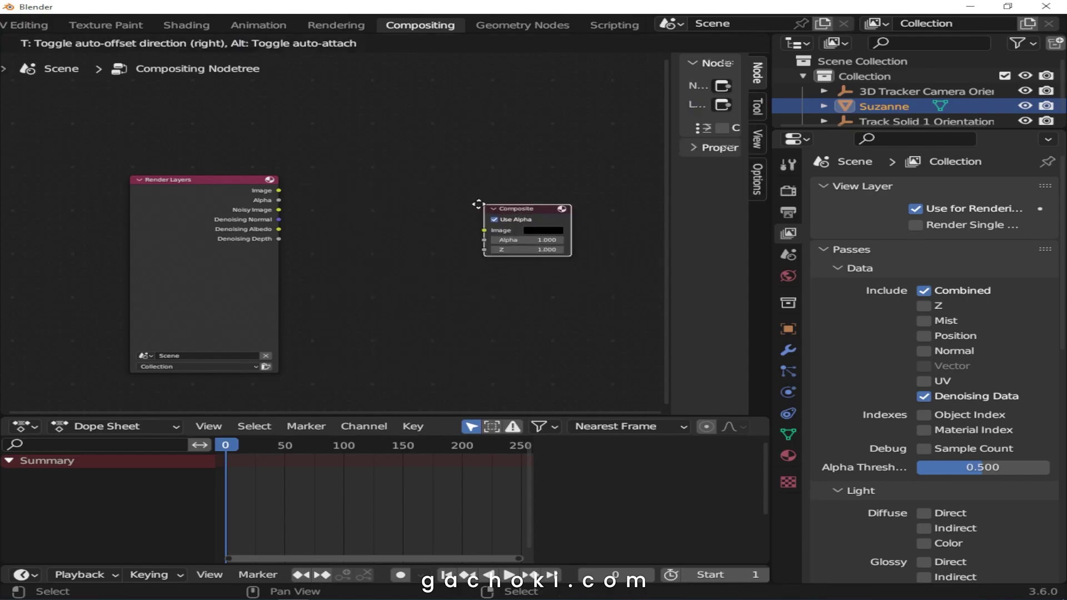
{"action": "left_click", "coordinate": [564, 229]}
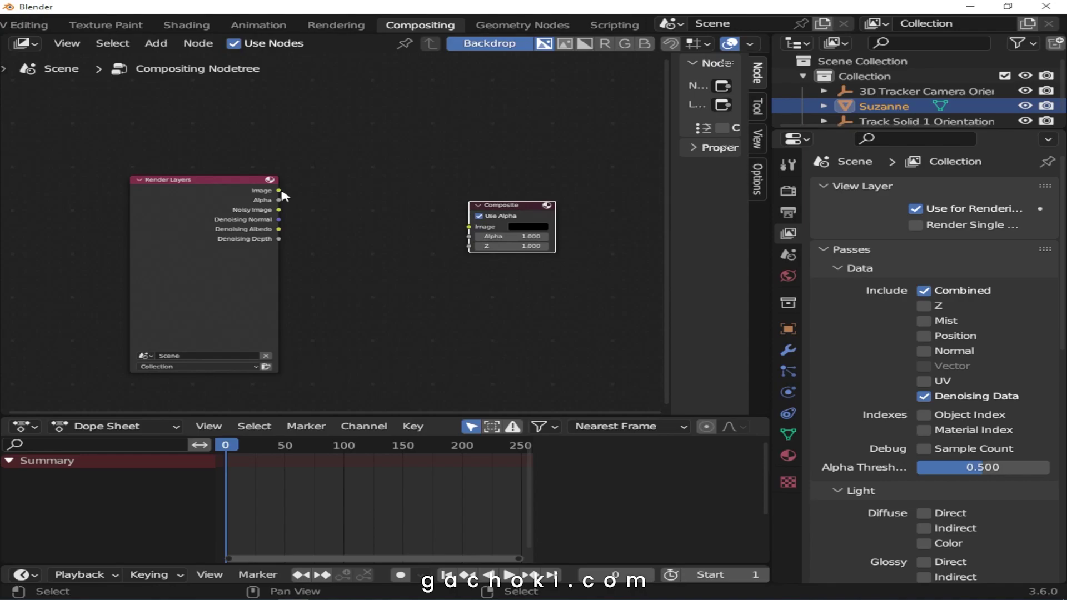
{"action": "left_click_drag", "start_coordinate": [279, 190], "coordinate": [462, 226]}
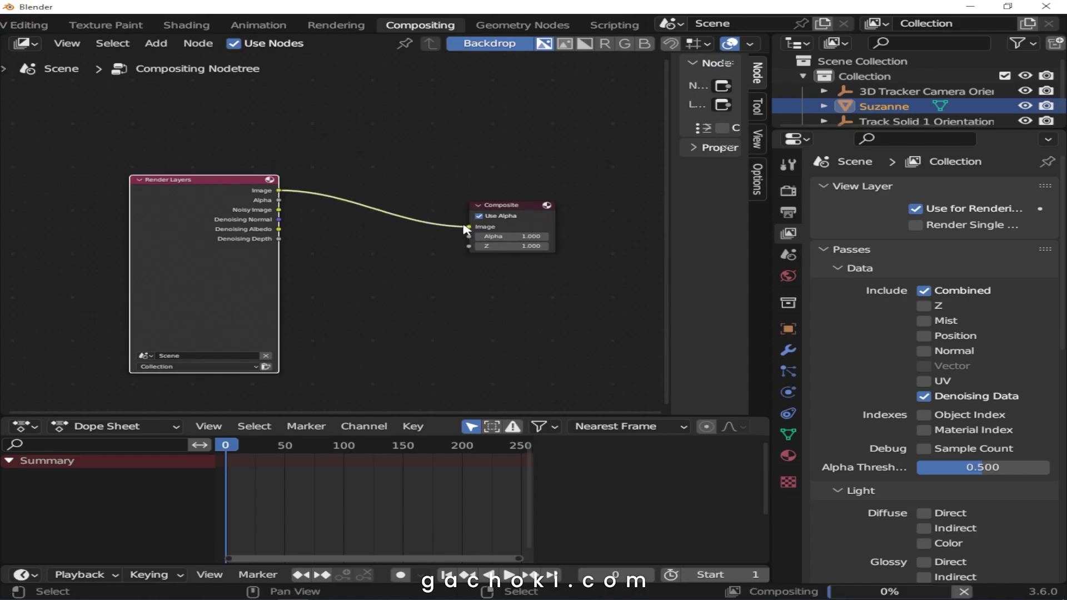
{"action": "scroll", "coordinate": [486, 152], "scroll_direction": "down", "scroll_amount": 2}
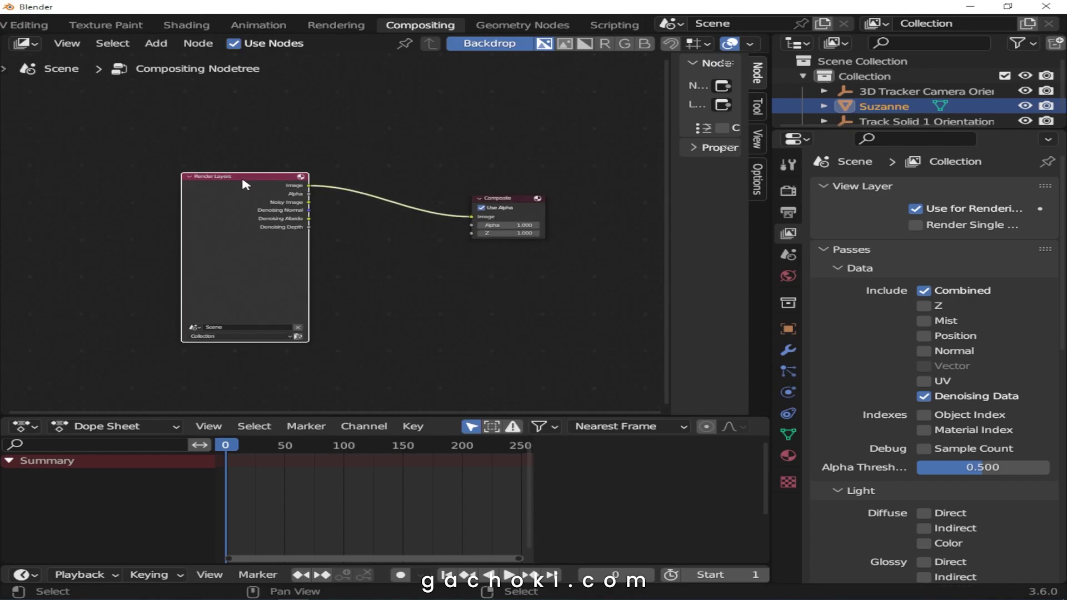
Move Render Layers farther from the Composite node and add an Alpha Over node between them
{"action": "left_click_drag", "start_coordinate": [241, 175], "coordinate": [172, 133]}
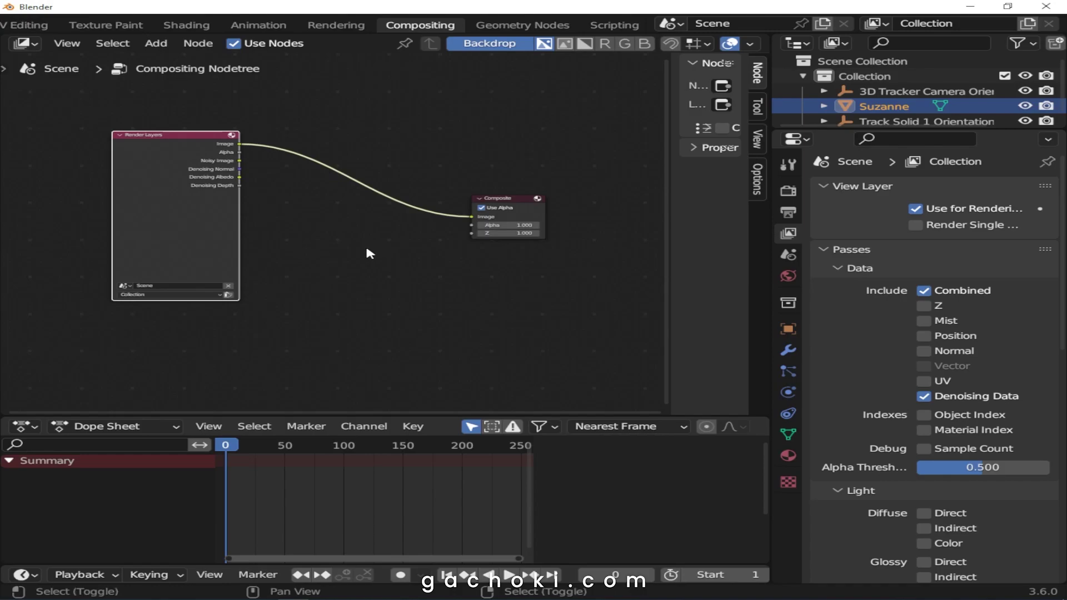
{"action": "key", "text": "shift+a"}
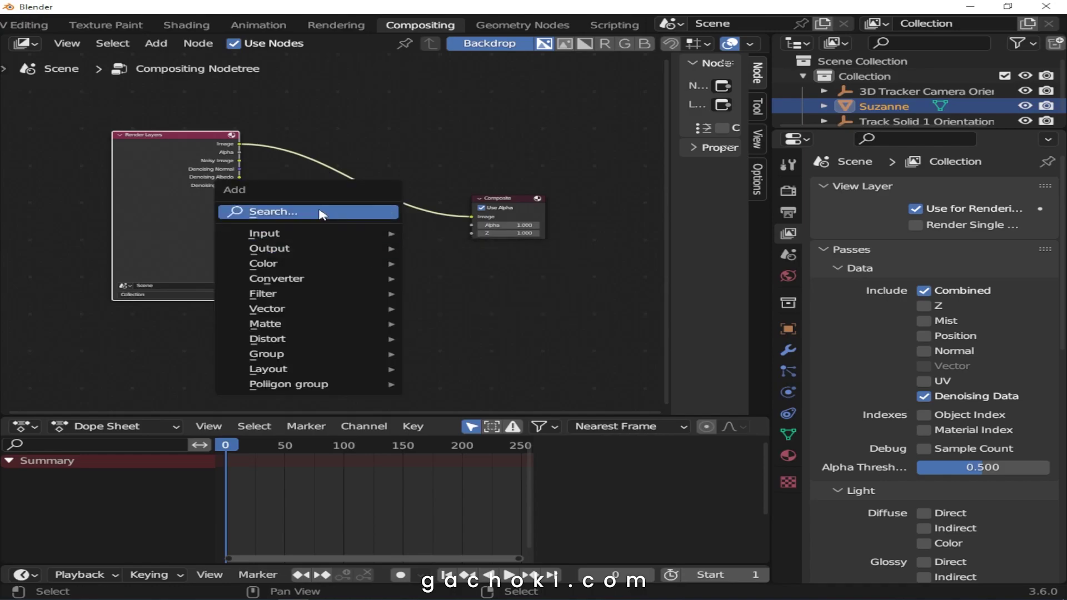
{"action": "left_click", "coordinate": [320, 211]}
{"action": "type", "text": "al"}
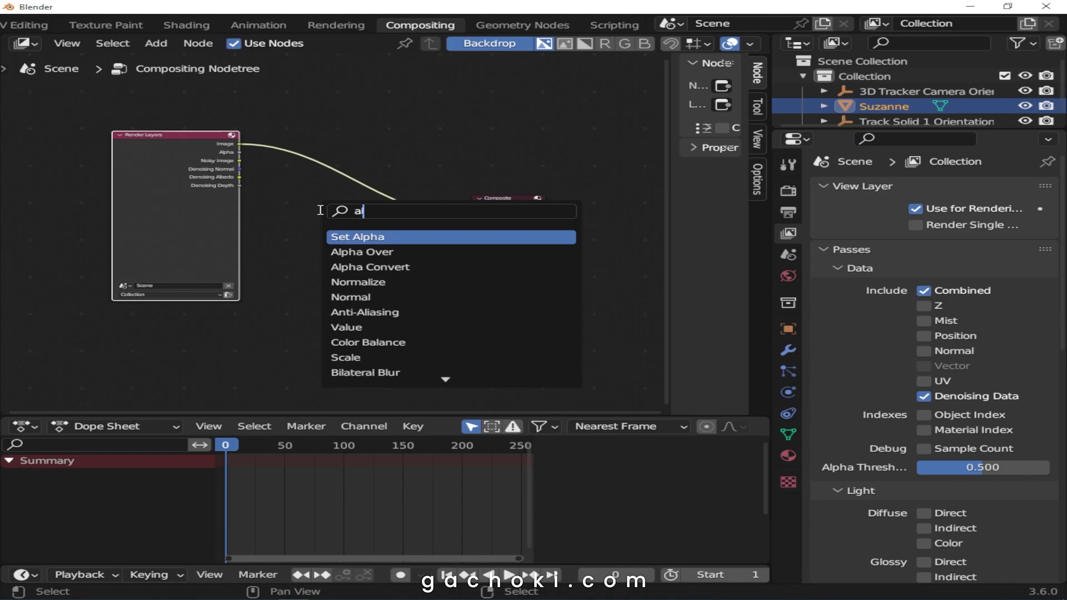
{"action": "type", "text": "pha"}
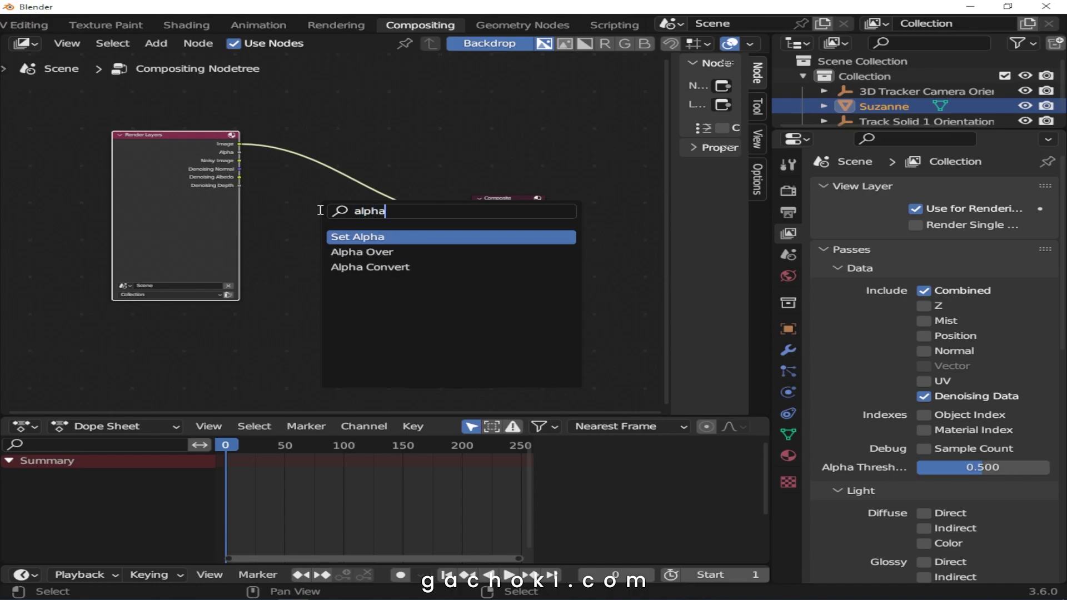
{"action": "left_click", "coordinate": [372, 251]}
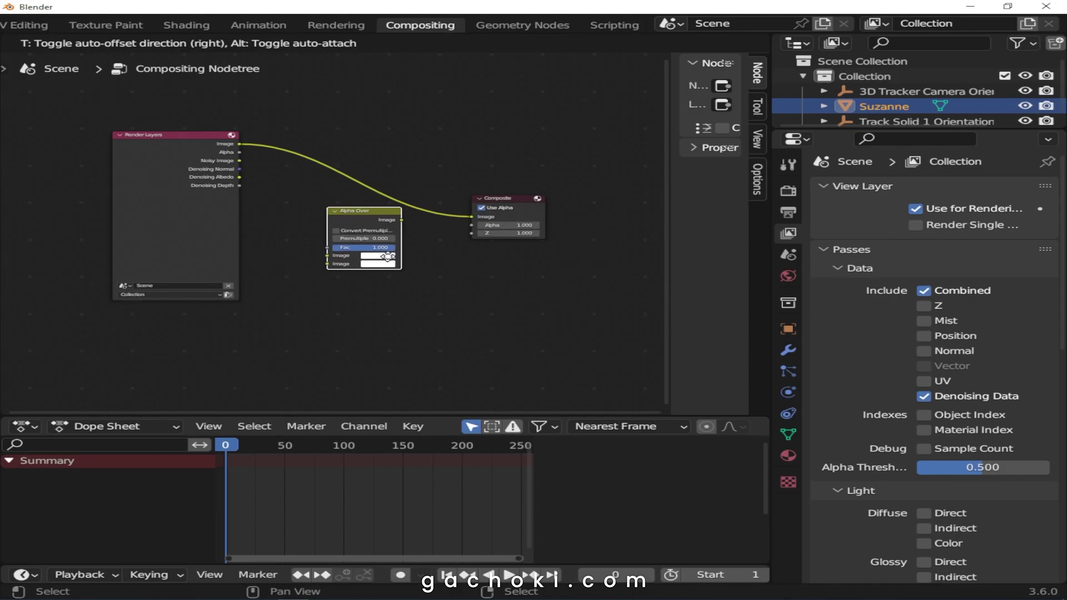
{"action": "left_click", "coordinate": [398, 258]}
Connect the Render Layers Image output to Alpha Over's first Image input, and the Alpha Over output to the Composite node's Image input
{"action": "scroll", "coordinate": [446, 229], "scroll_direction": "up", "scroll_amount": 1}
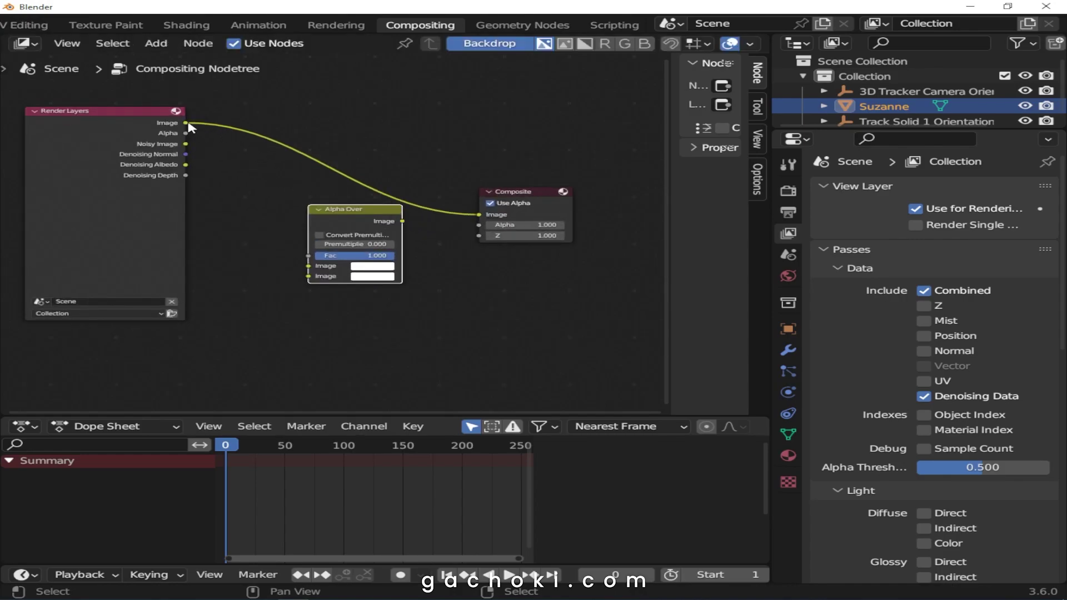
{"action": "left_click_drag", "start_coordinate": [186, 123], "coordinate": [314, 266]}
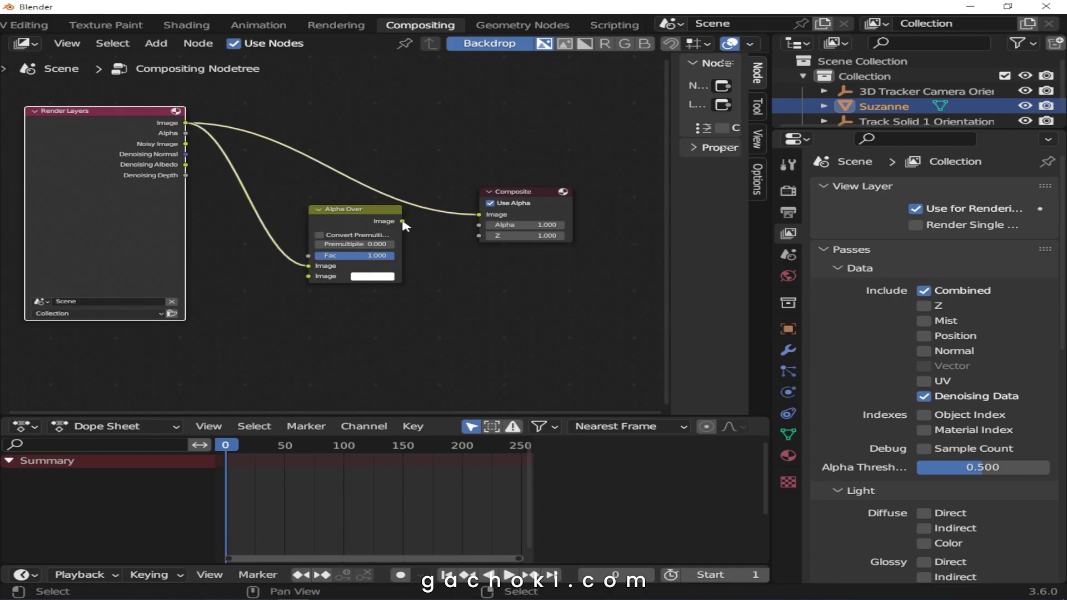
{"action": "left_click_drag", "start_coordinate": [402, 221], "coordinate": [475, 222]}
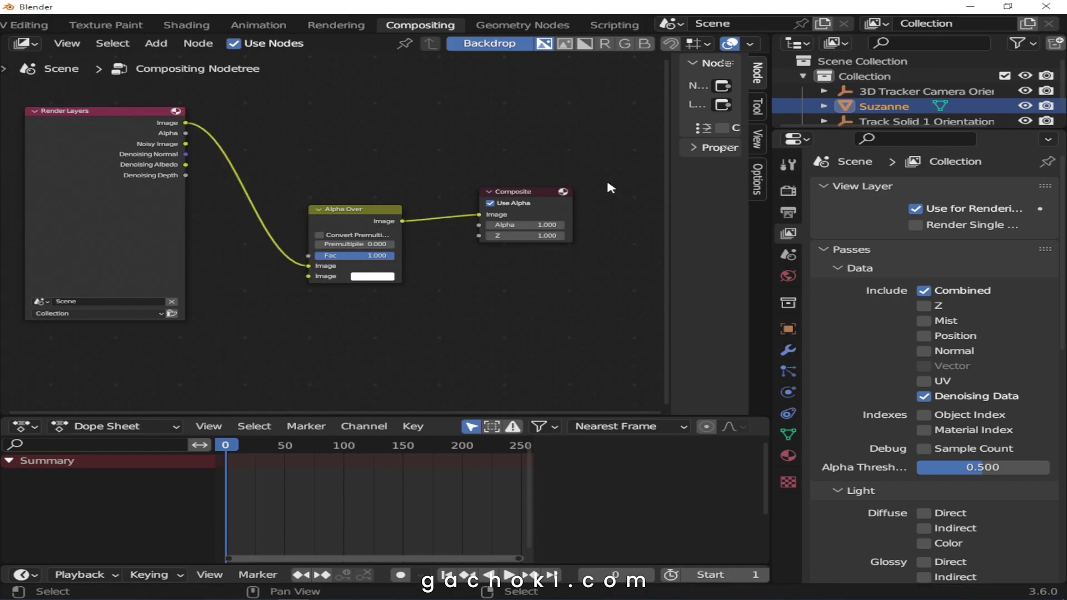
Add a Viewer node below Composite and connect the Alpha Over output to its Image input
{"action": "scroll", "coordinate": [581, 149], "scroll_direction": "down", "scroll_amount": 1}
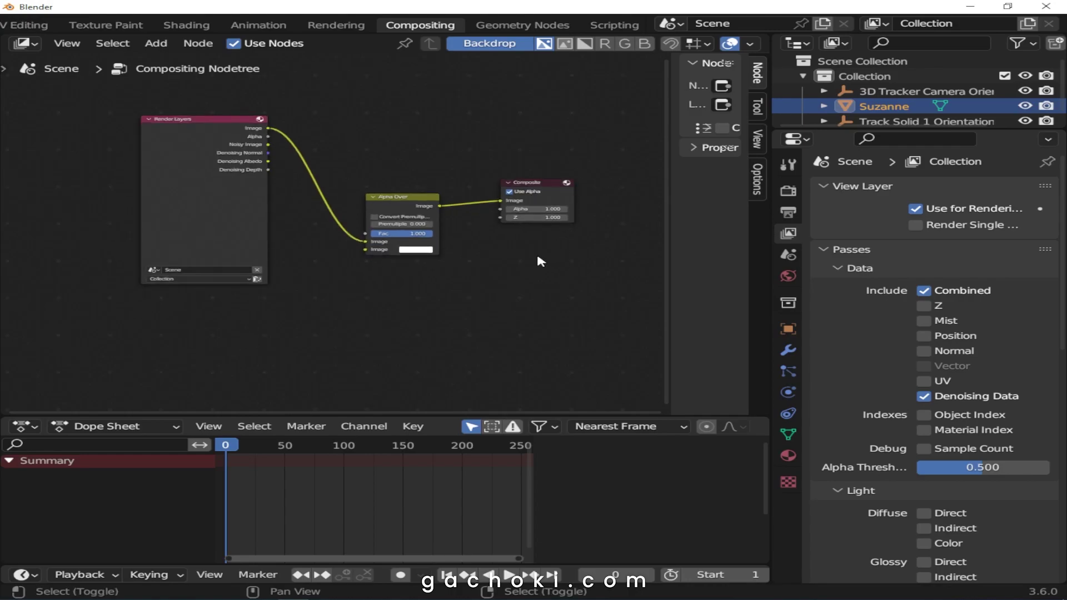
{"action": "key", "text": "shift+a"}
{"action": "mouse_move", "coordinate": [504, 291]}
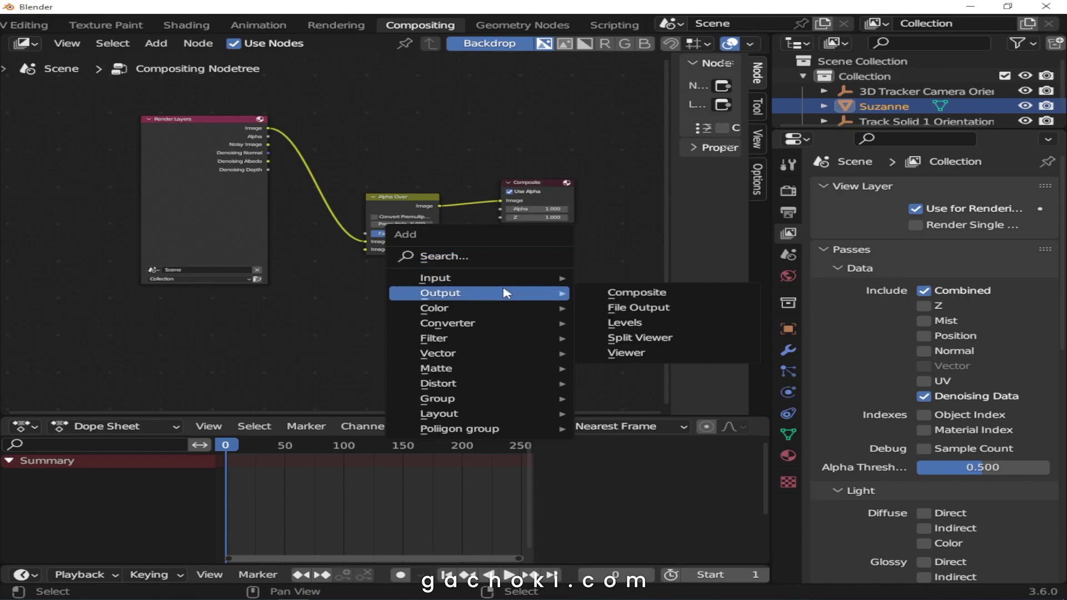
{"action": "left_click", "coordinate": [641, 354]}
{"action": "left_click", "coordinate": [503, 240]}
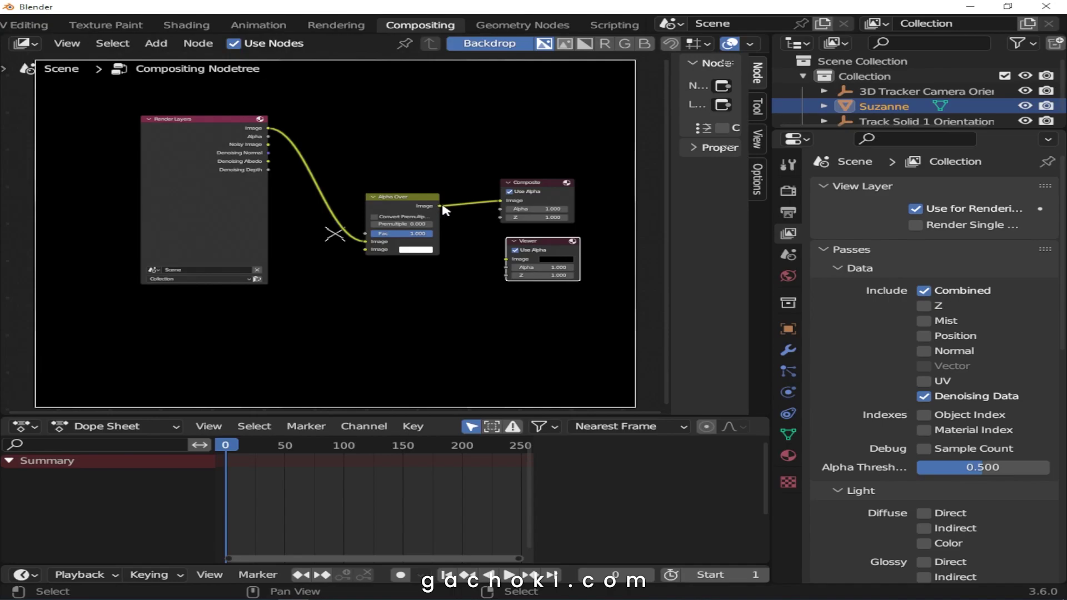
{"action": "left_click_drag", "start_coordinate": [442, 207], "coordinate": [511, 265]}
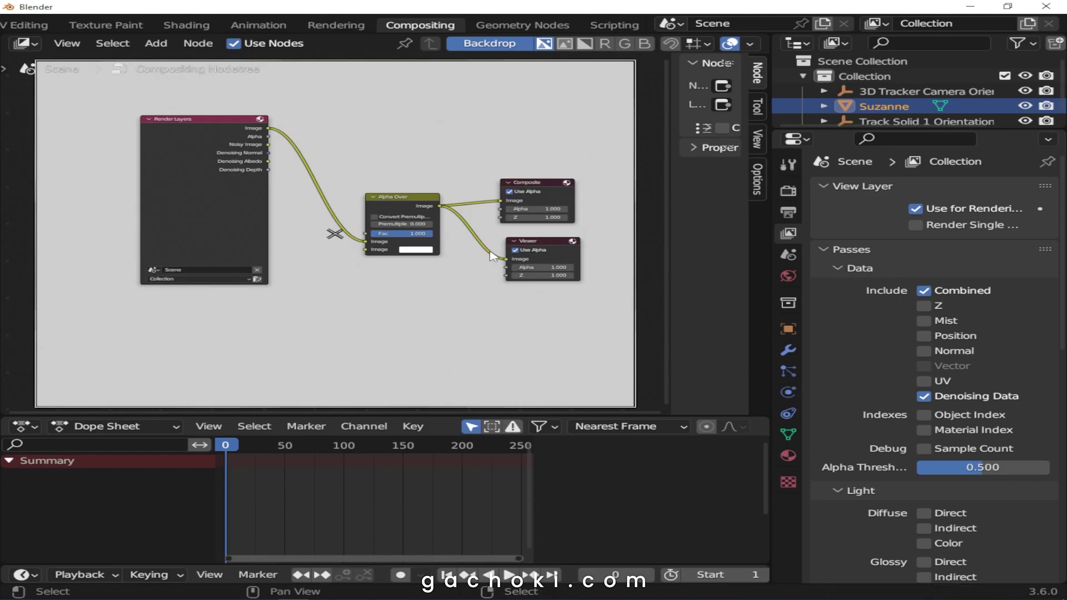
{"action": "scroll", "coordinate": [274, 144], "scroll_direction": "down", "scroll_amount": 1}
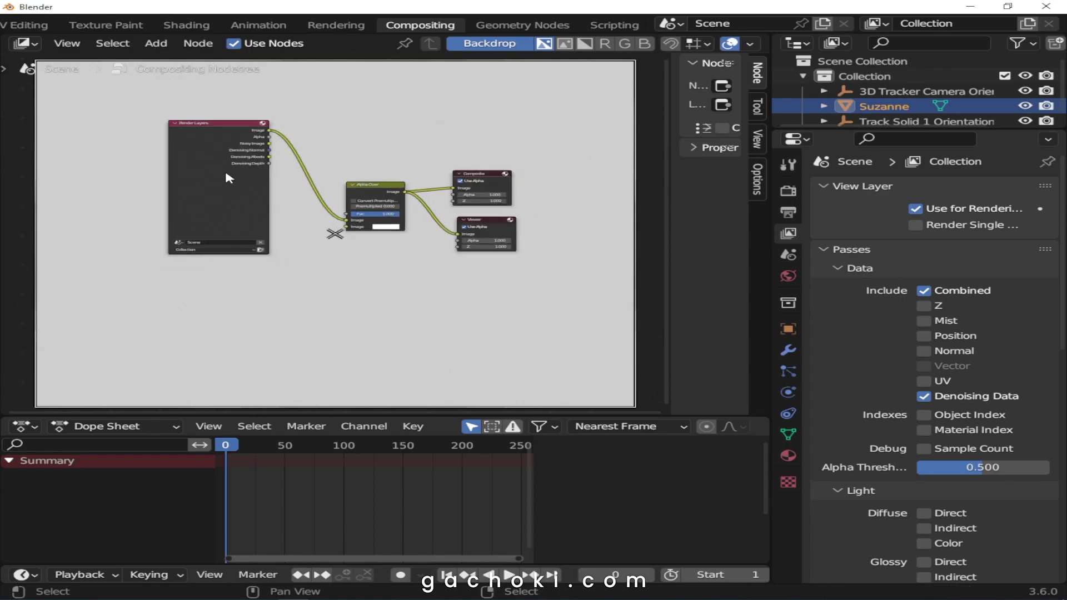
Add a Movie Clip node below the Render Layers node
{"action": "scroll", "coordinate": [225, 168], "scroll_direction": "up", "scroll_amount": 2}
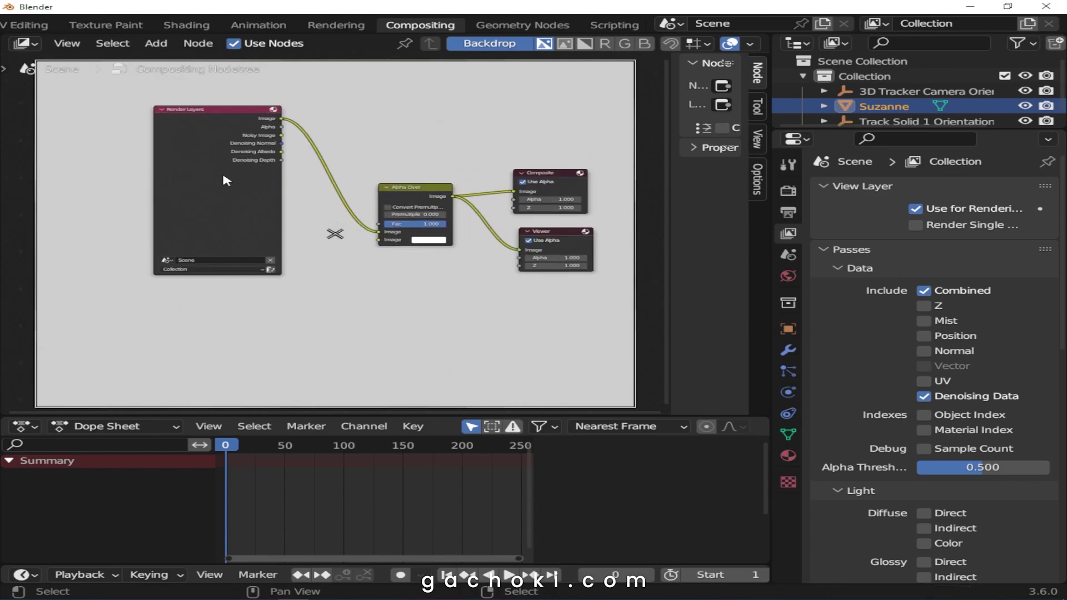
{"action": "scroll", "coordinate": [253, 274], "scroll_direction": "down", "scroll_amount": 1}
{"action": "key", "text": "shift+a"}
{"action": "type", "text": "mov"}
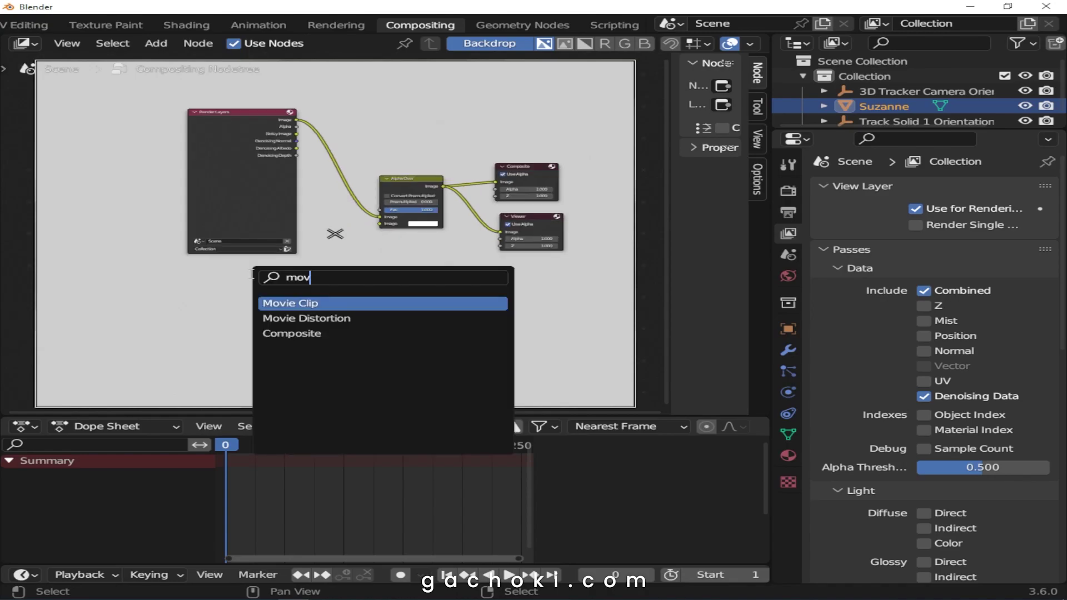
{"action": "left_click", "coordinate": [328, 302]}
{"action": "left_click", "coordinate": [281, 305]}
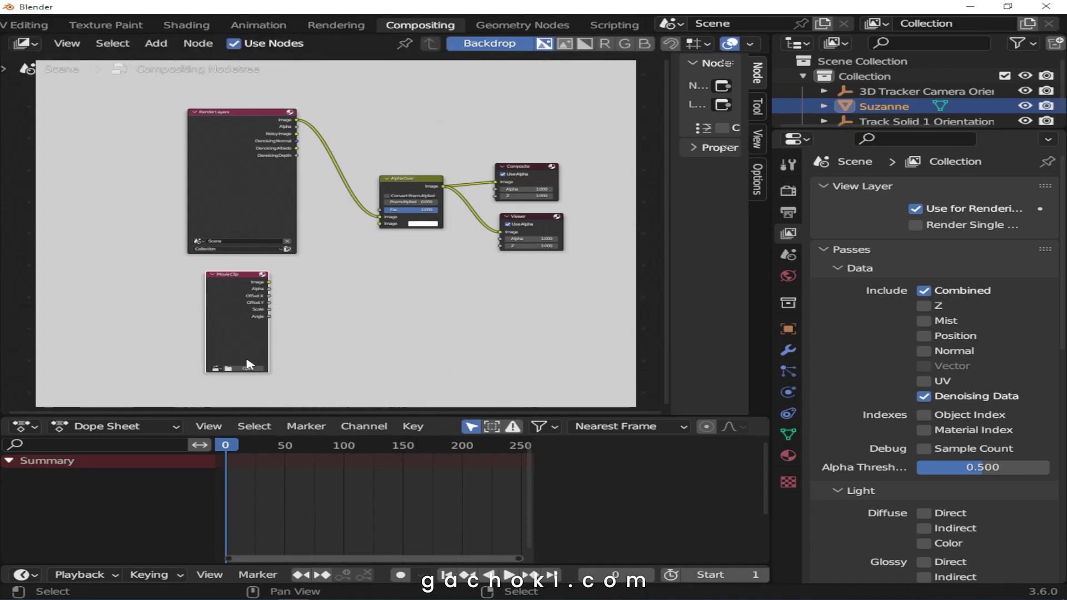
Connect the Movie Clip Image output to Alpha Over's second Image input and assign Cliff.mp4 to the Movie Clip node
{"action": "scroll", "coordinate": [231, 382], "scroll_direction": "up", "scroll_amount": 2}
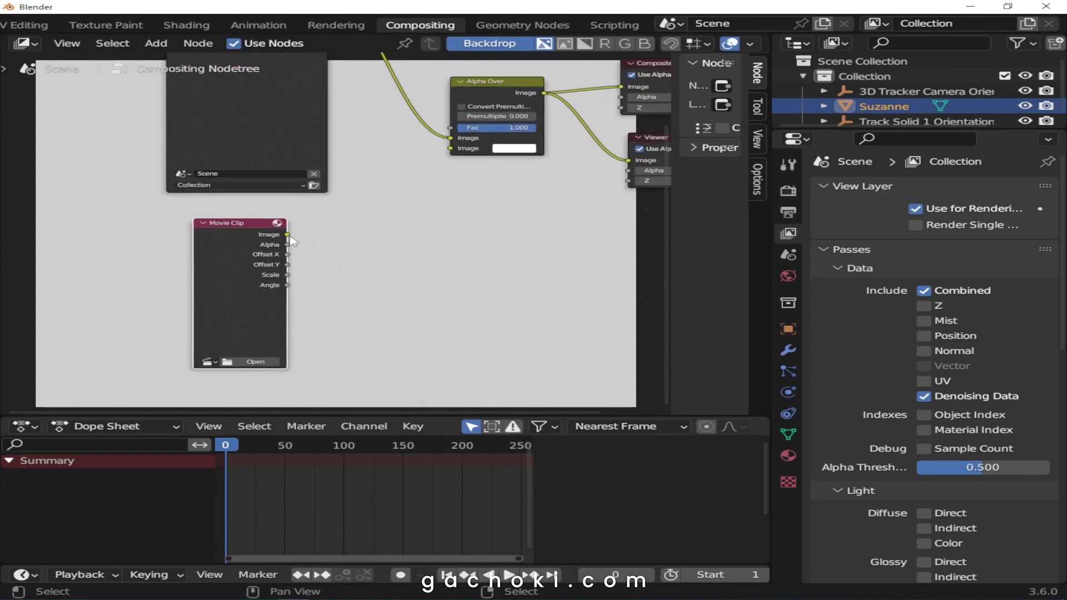
{"action": "left_click_drag", "start_coordinate": [287, 235], "coordinate": [450, 148]}
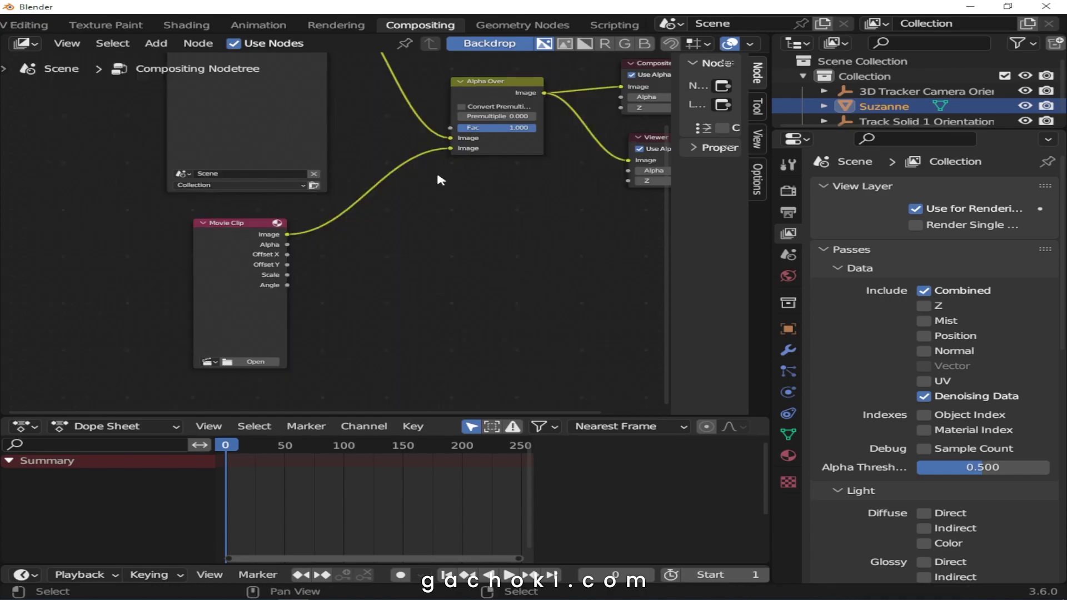
{"action": "scroll", "coordinate": [494, 182], "scroll_direction": "down", "scroll_amount": 1}
{"action": "scroll", "coordinate": [317, 328], "scroll_direction": "up", "scroll_amount": 3}
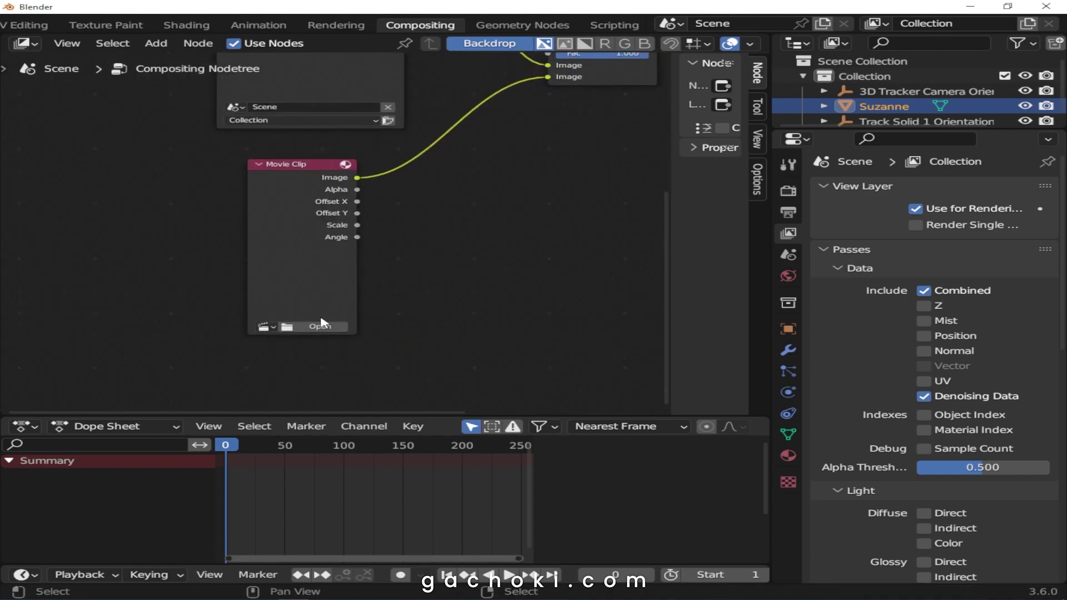
{"action": "left_click", "coordinate": [272, 327]}
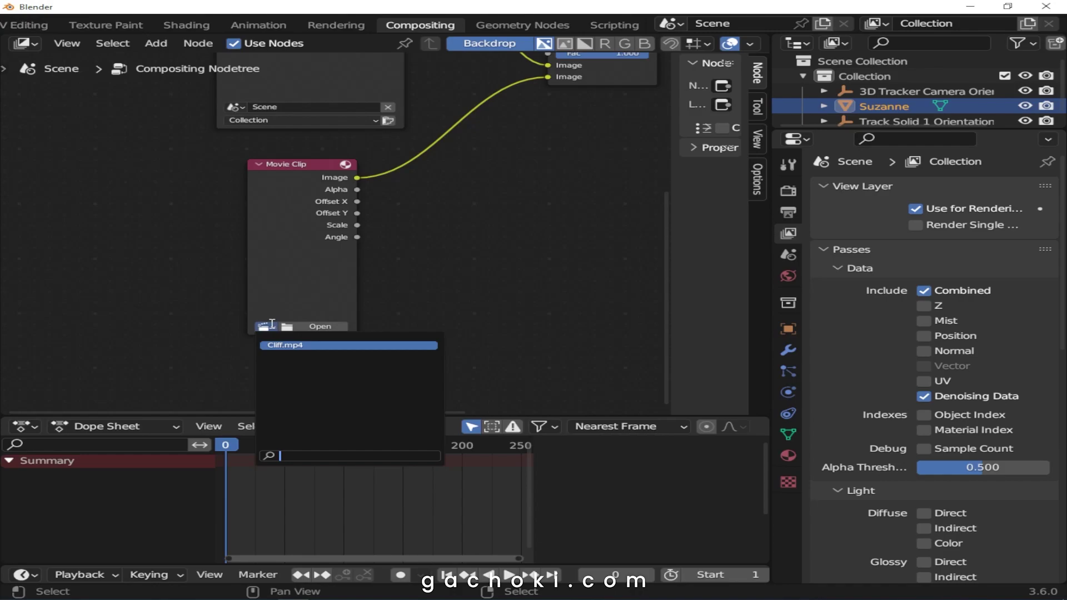
{"action": "left_click", "coordinate": [276, 331]}
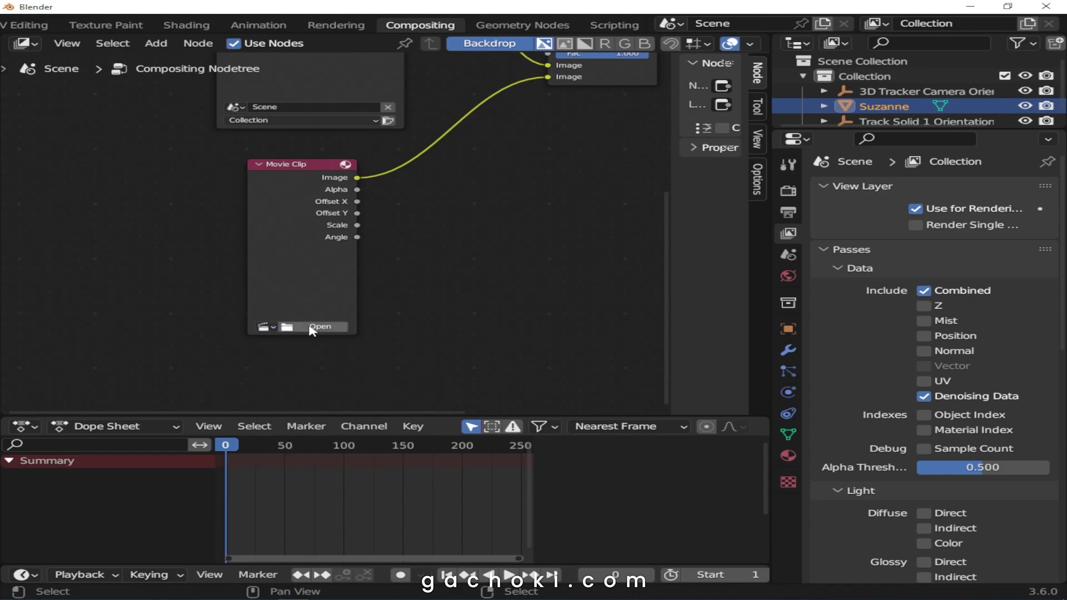
{"action": "left_click", "coordinate": [274, 329]}
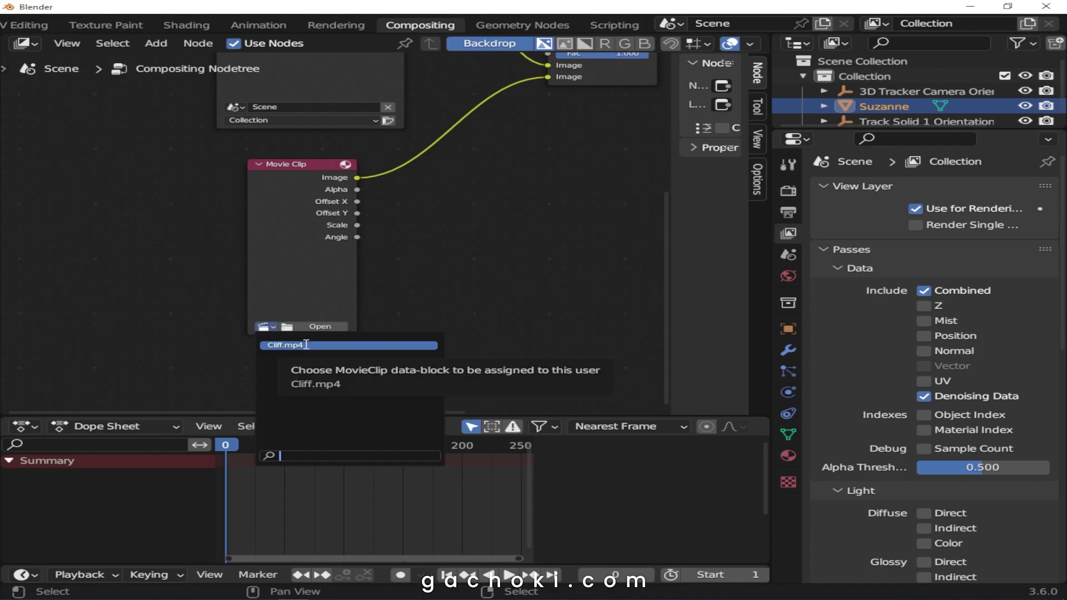
{"action": "left_click", "coordinate": [306, 344]}
Shrink the backdrop image until the whole cliff frame fits inside the node editor
{"action": "scroll", "coordinate": [221, 349], "scroll_direction": "down", "scroll_amount": 1}
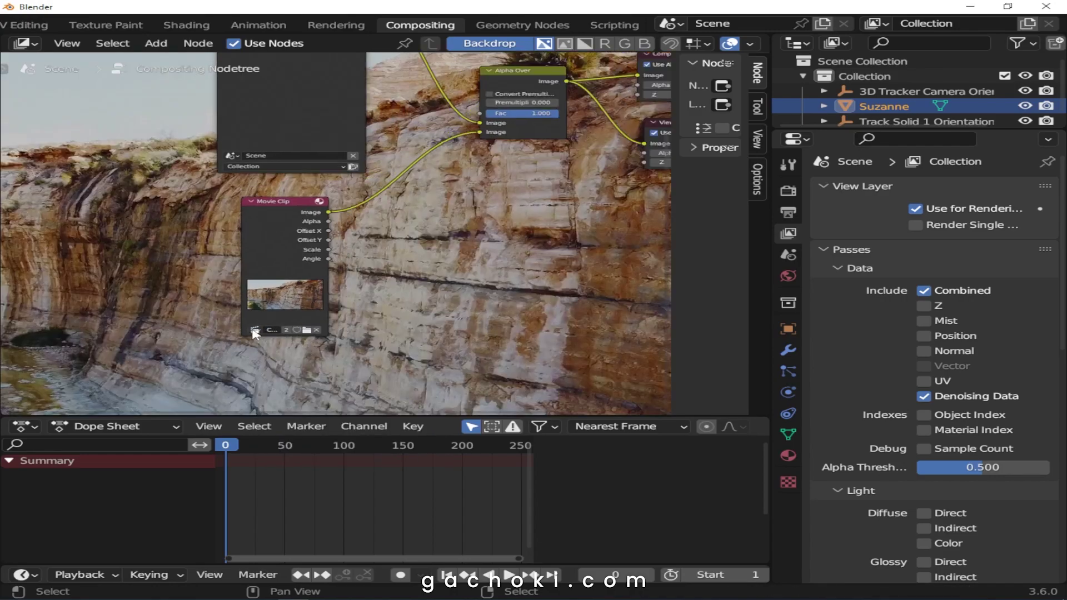
{"action": "scroll", "coordinate": [422, 268], "scroll_direction": "down", "scroll_amount": 2}
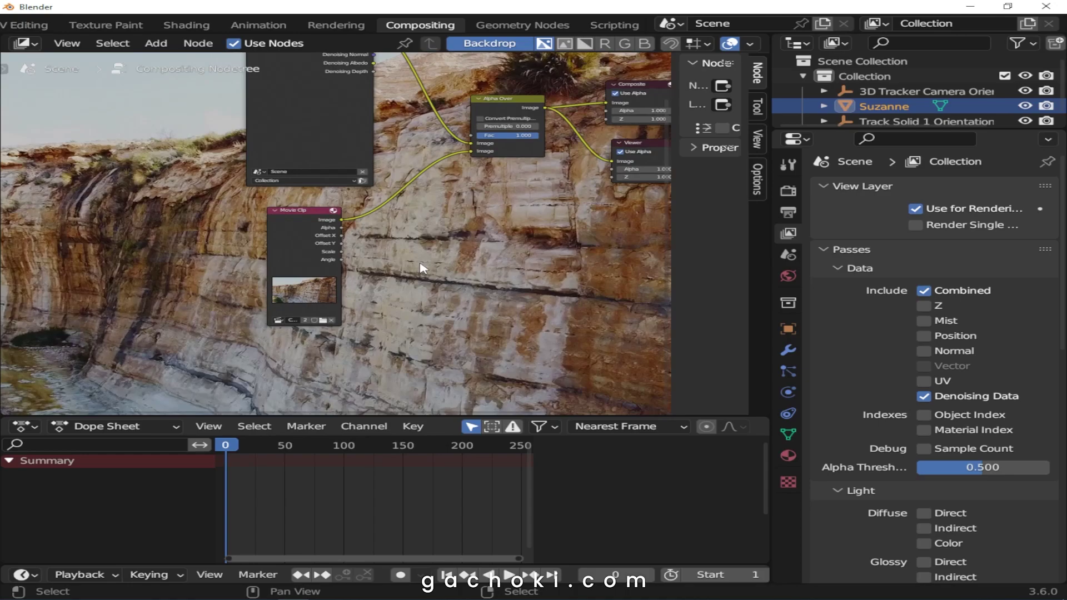
{"action": "key", "text": "v"}
{"action": "key", "text": "v"}
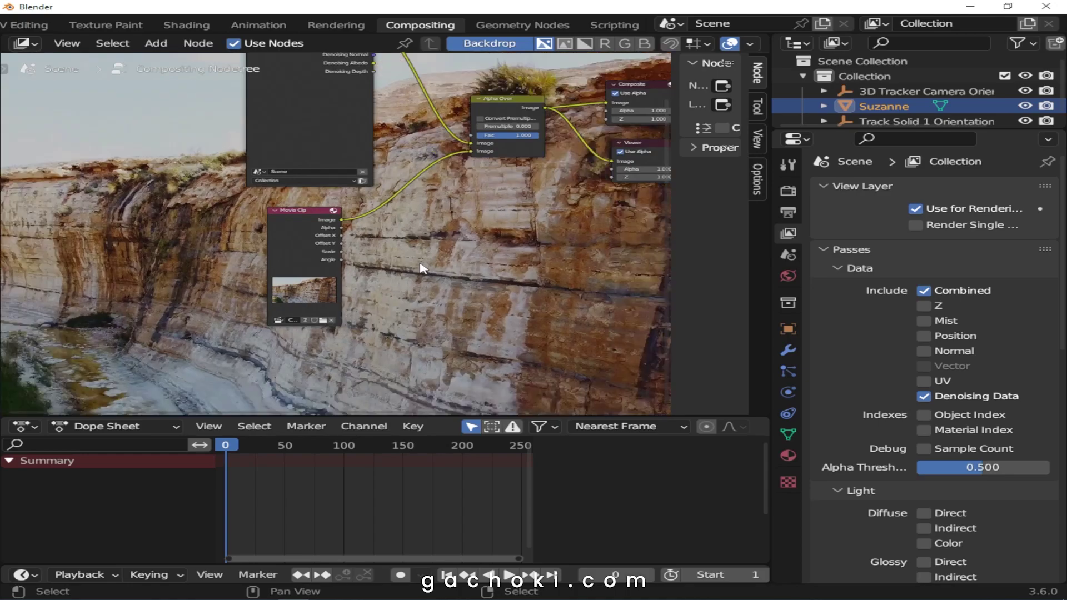
{"action": "key", "text": "v"}
{"action": "scroll", "coordinate": [422, 269], "scroll_direction": "down", "scroll_amount": 3}
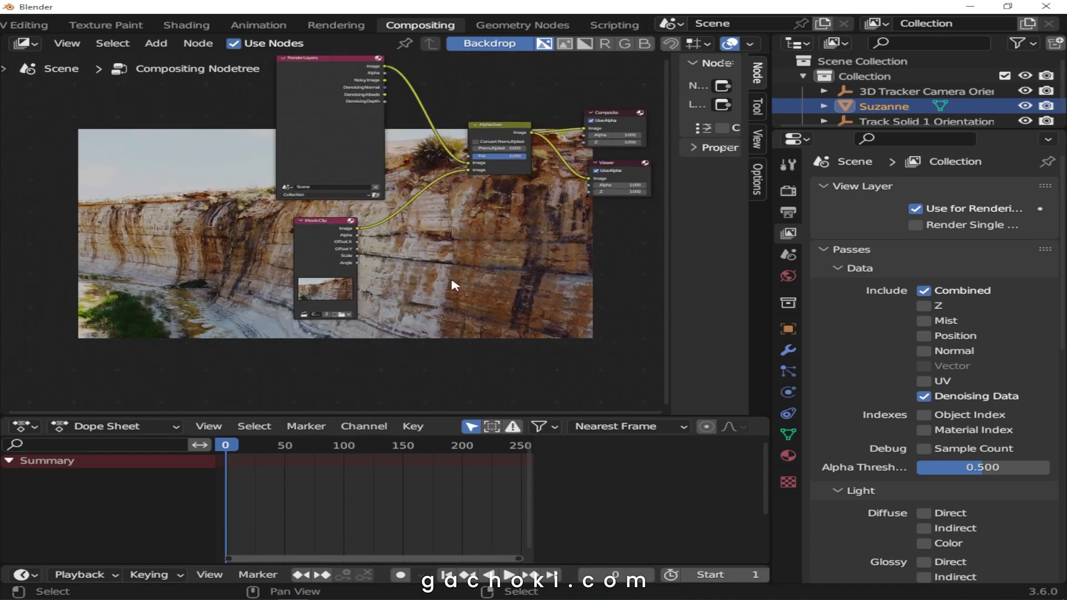
{"action": "scroll", "coordinate": [529, 213], "scroll_direction": "up", "scroll_amount": 3}
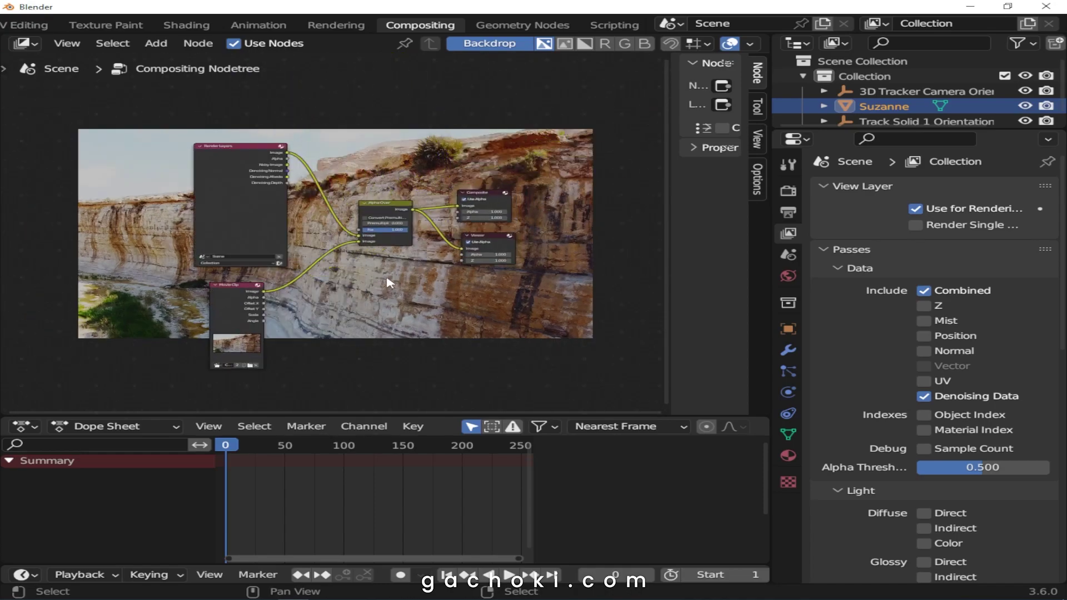
{"action": "scroll", "coordinate": [423, 242], "scroll_direction": "down", "scroll_amount": 4}
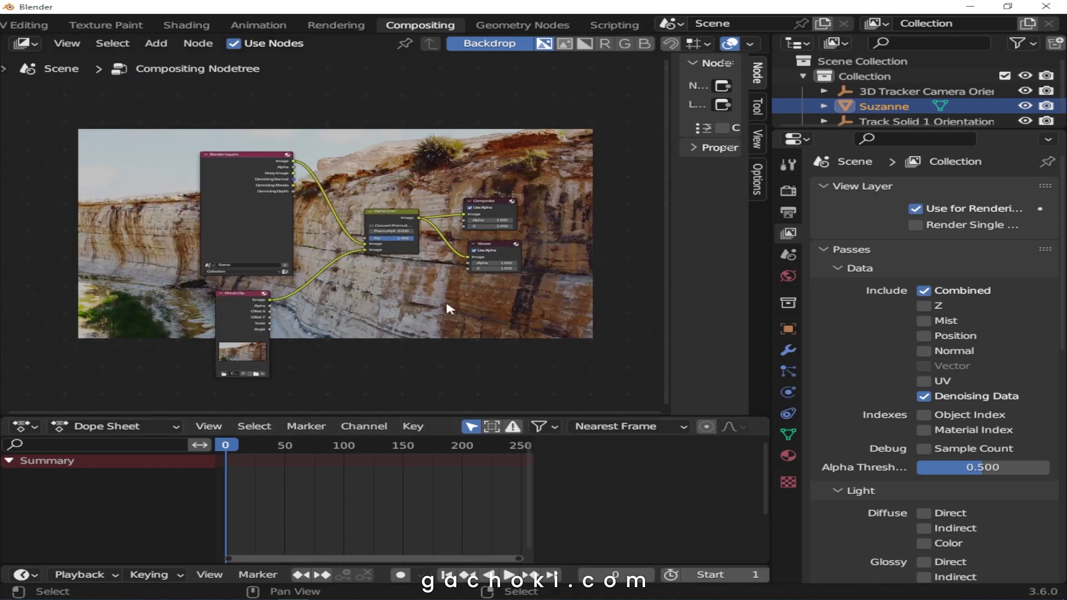
Render the current frame and minimize the render window to return to the compositing nodes
{"action": "key", "text": "F12"}
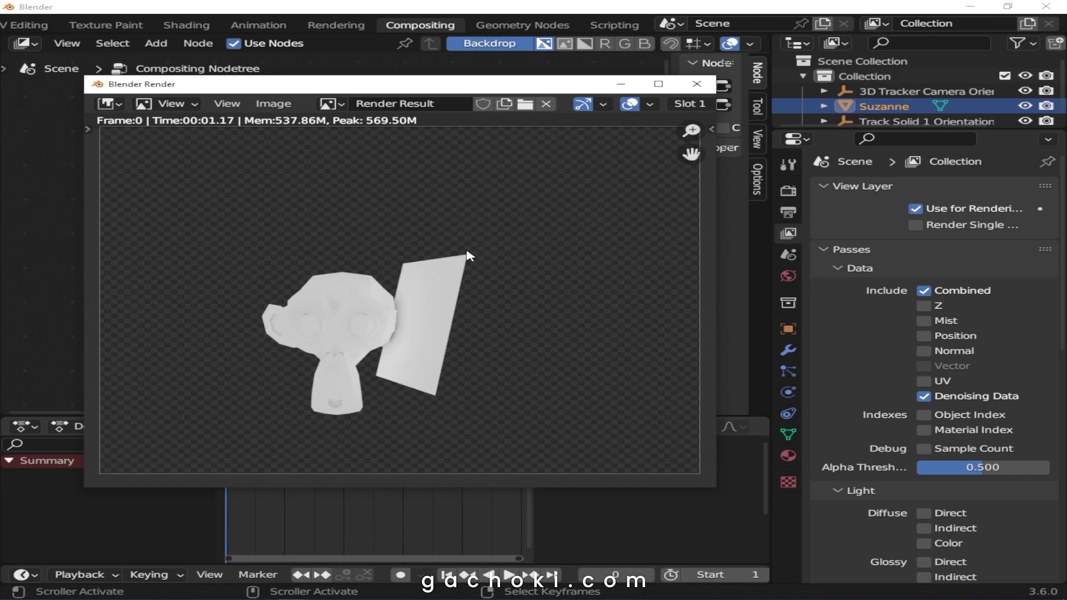
{"action": "left_click", "coordinate": [622, 85]}
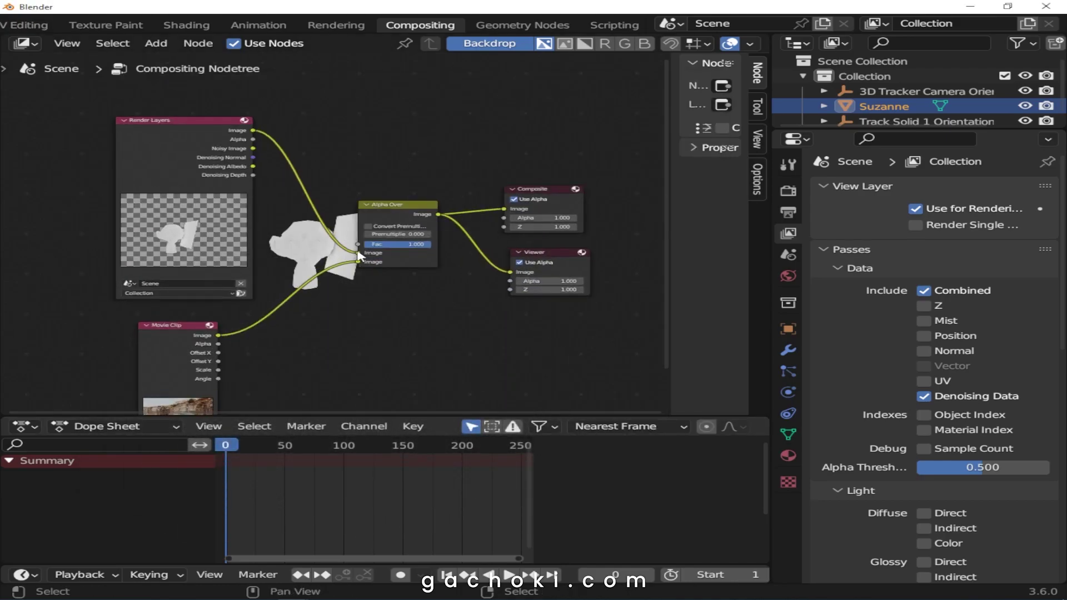
Swap the Alpha Over inputs, feeding the Movie Clip image into the first Image input and the Render Layers image into the second
{"action": "left_click_drag", "start_coordinate": [359, 253], "coordinate": [358, 262]}
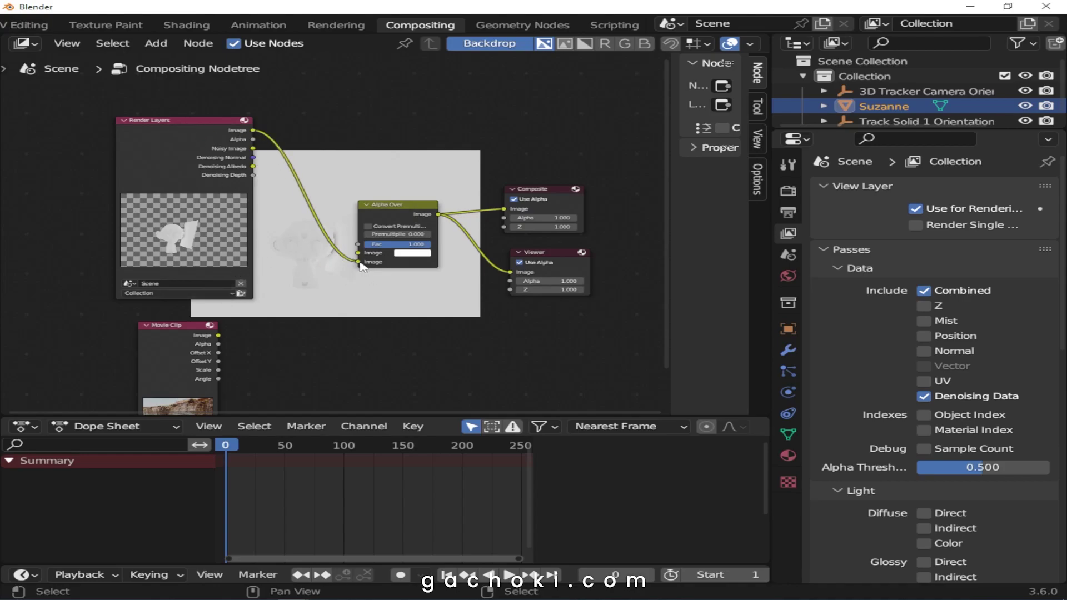
{"action": "left_click_drag", "start_coordinate": [220, 336], "coordinate": [364, 256]}
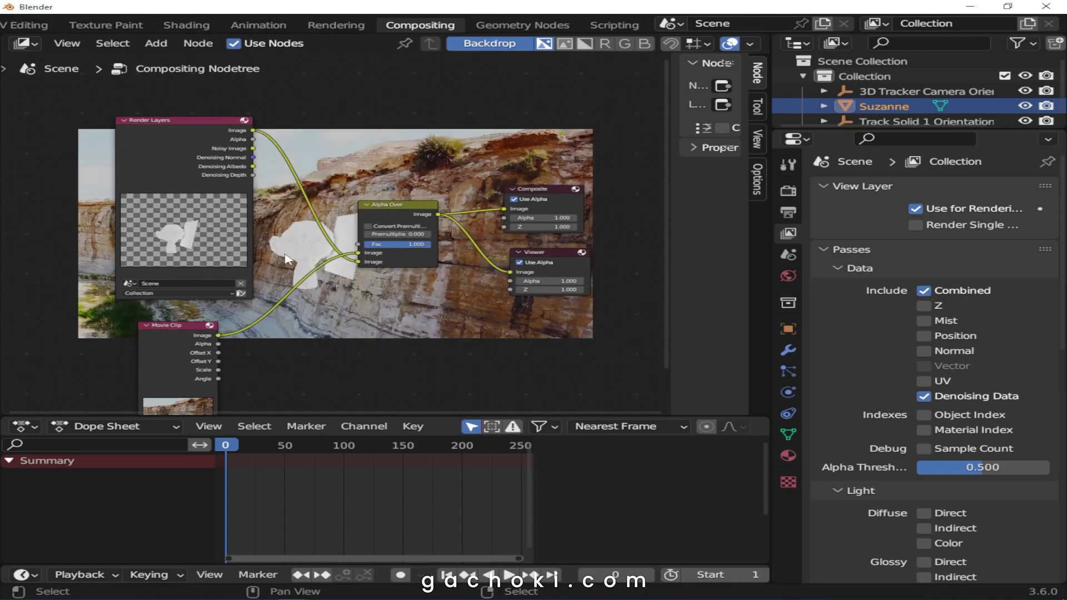
{"action": "scroll", "coordinate": [392, 356], "scroll_direction": "down", "scroll_amount": 3}
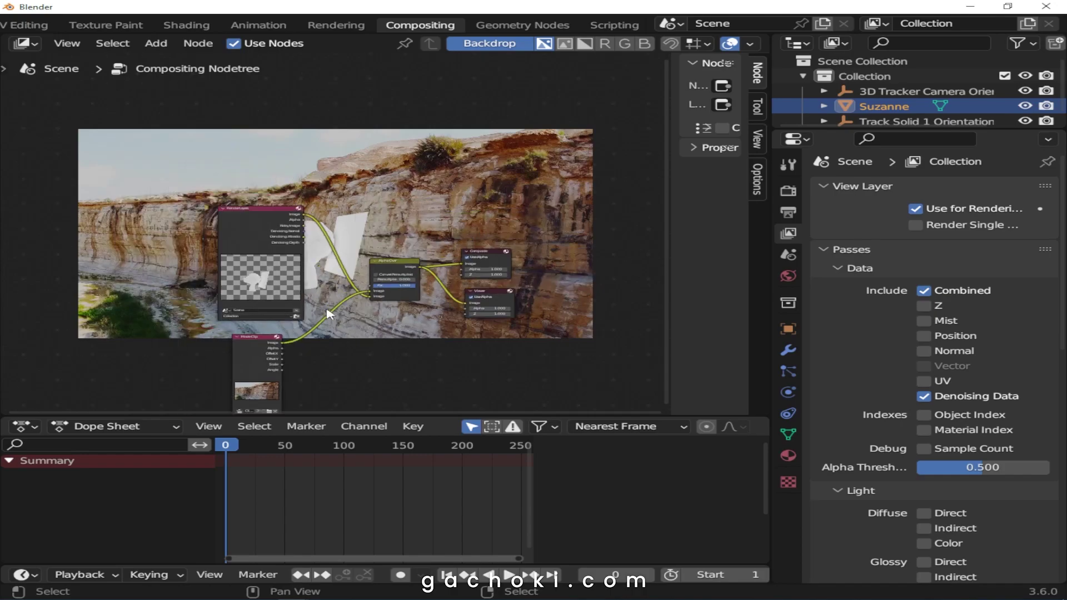
{"action": "scroll", "coordinate": [347, 224], "scroll_direction": "up", "scroll_amount": 2}
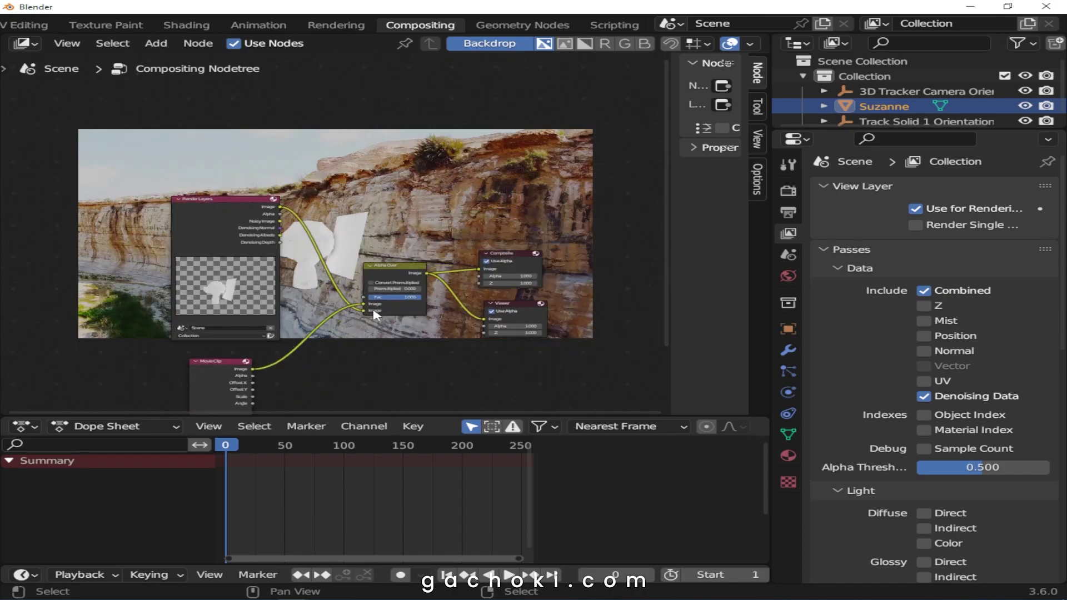
{"action": "scroll", "coordinate": [363, 223], "scroll_direction": "down", "scroll_amount": 1}
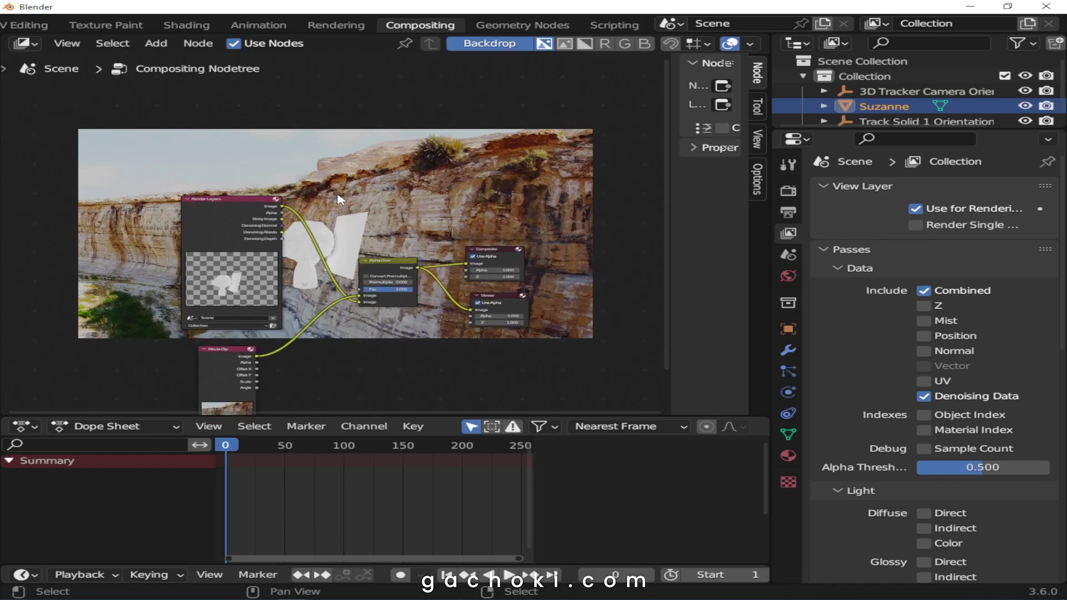
{"action": "scroll", "coordinate": [118, 247], "scroll_direction": "down", "scroll_amount": 2}
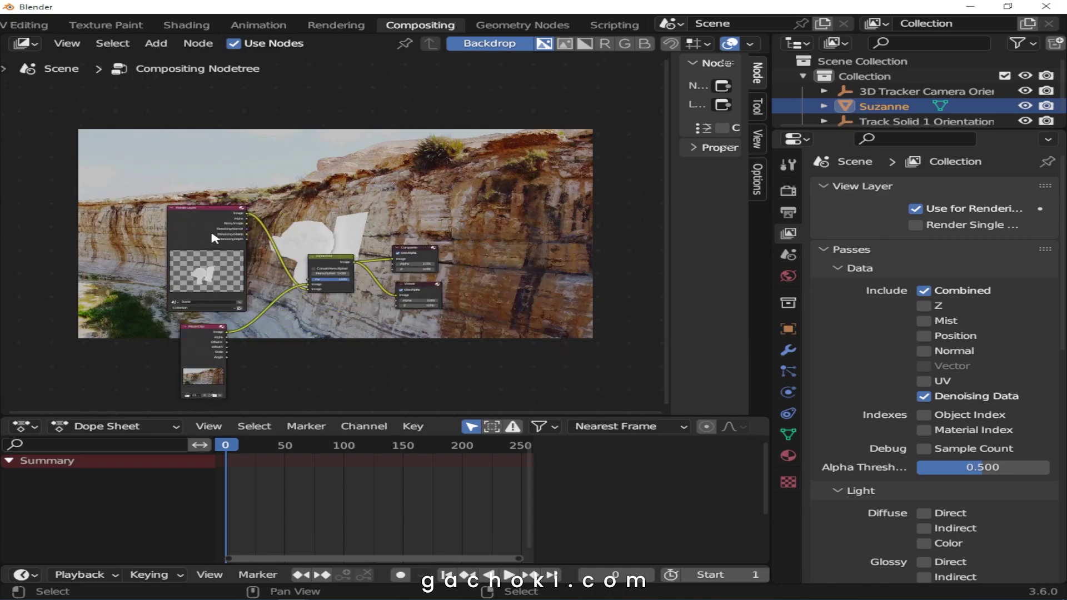
{"action": "scroll", "coordinate": [272, 231], "scroll_direction": "up", "scroll_amount": 2}
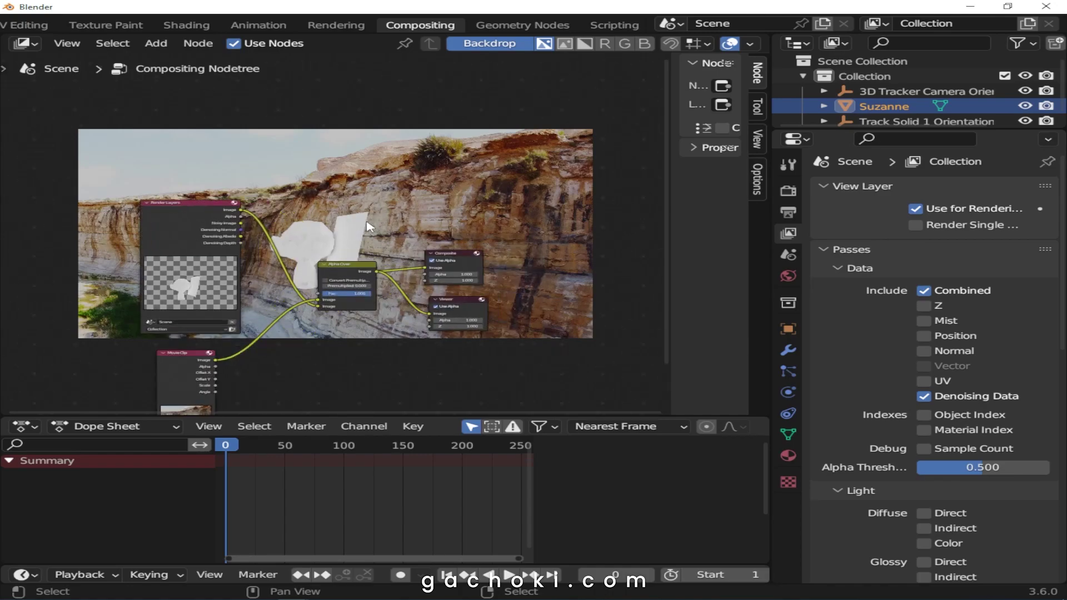